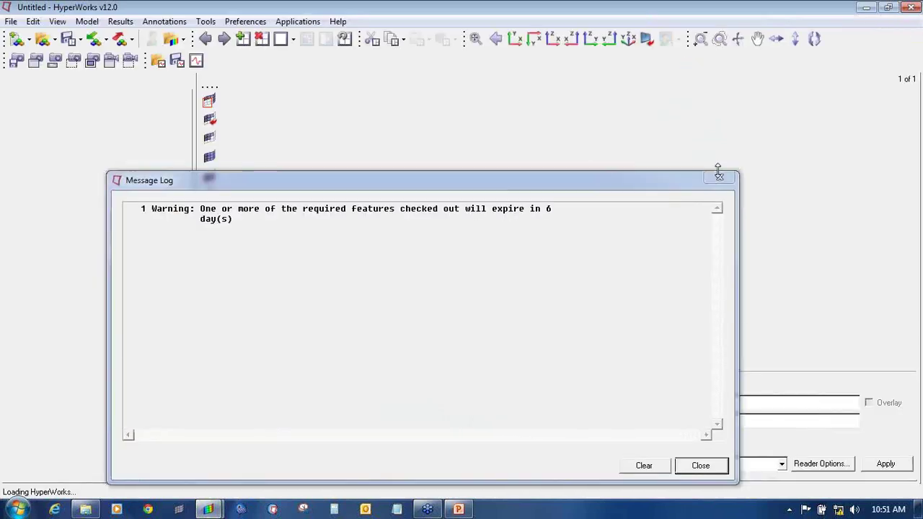
# Step: Close the message log
pyautogui.moveTo(141, 209); pyautogui.dragTo(619, 208)
pyautogui.click(569, 261)
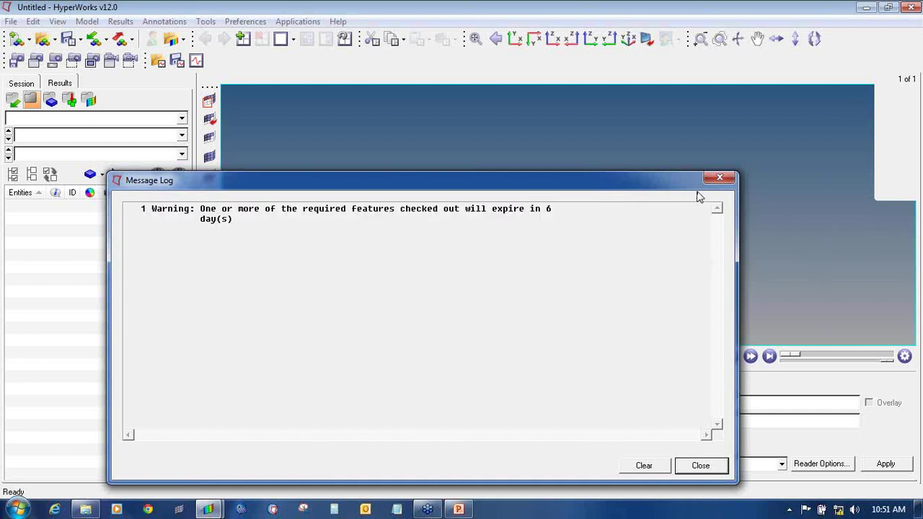
pyautogui.click(719, 177)
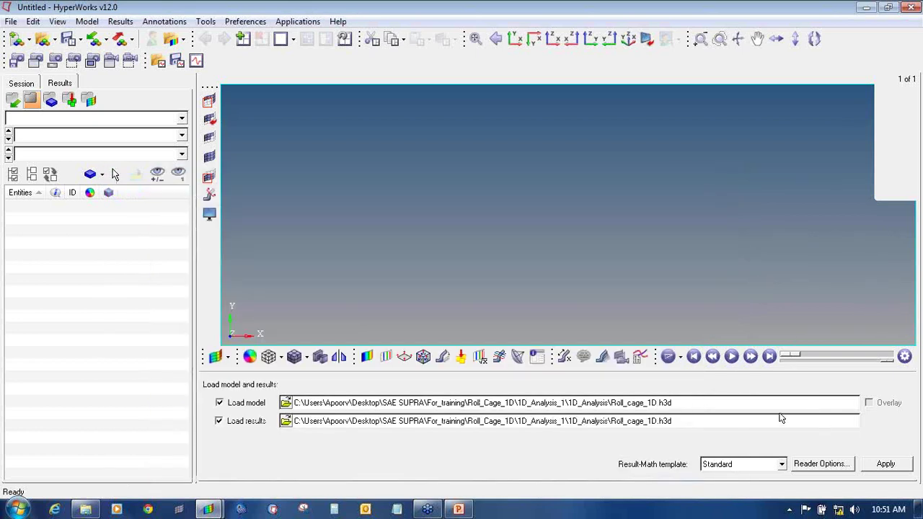
# Step: Clear the prefilled file paths for both the model and the results
pyautogui.click(739, 421)
pyautogui.doubleClick(653, 422)
pyautogui.press('BackSpace')
pyautogui.doubleClick(653, 404)
pyautogui.press('BackSpace')
pyautogui.doubleClick(365, 422)
pyautogui.press('BackSpace')
pyautogui.doubleClick(365, 404)
pyautogui.press('BackSpace')
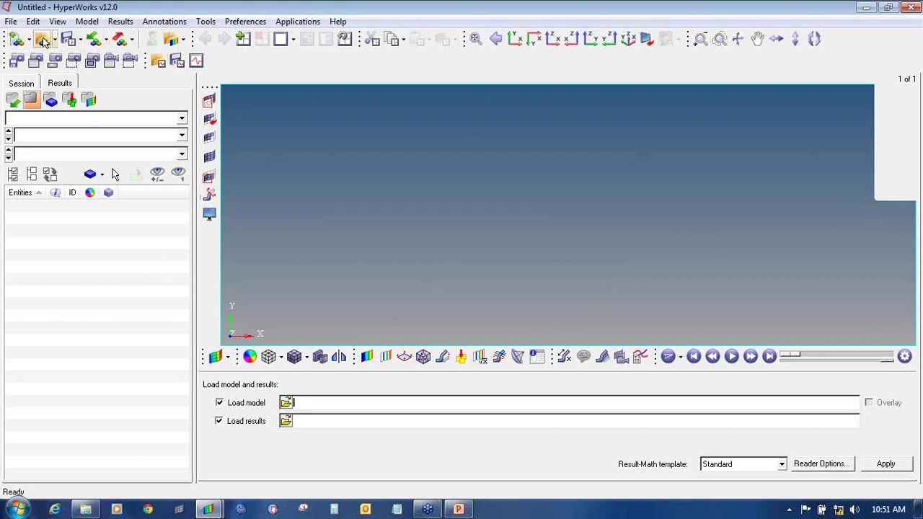
# Step: Load the model and results from Roll_cage_1D.h3d in the 1D_Analysis folder of SAE SUPRA\For_training\Roll_Cage_1D\1D_Analysis_1
pyautogui.click(286, 404)
pyautogui.click(229, 139)
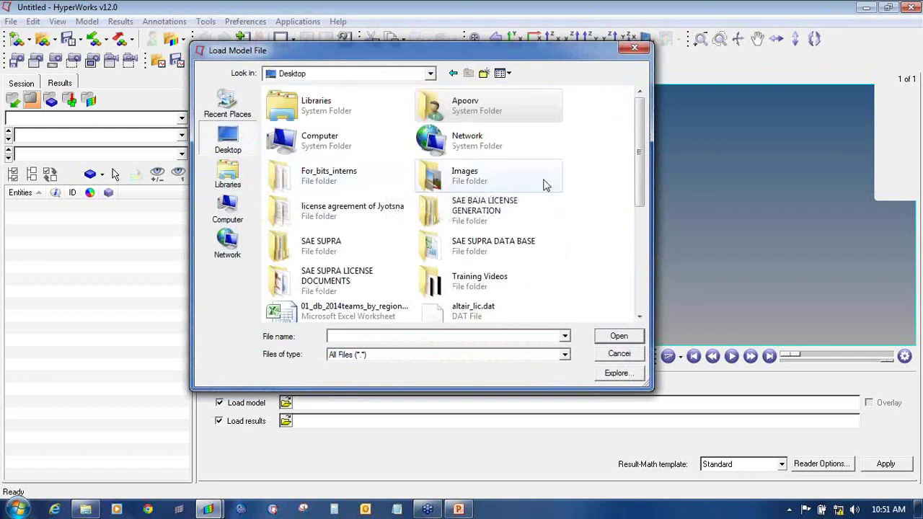
pyautogui.doubleClick(322, 244)
pyautogui.doubleClick(292, 145)
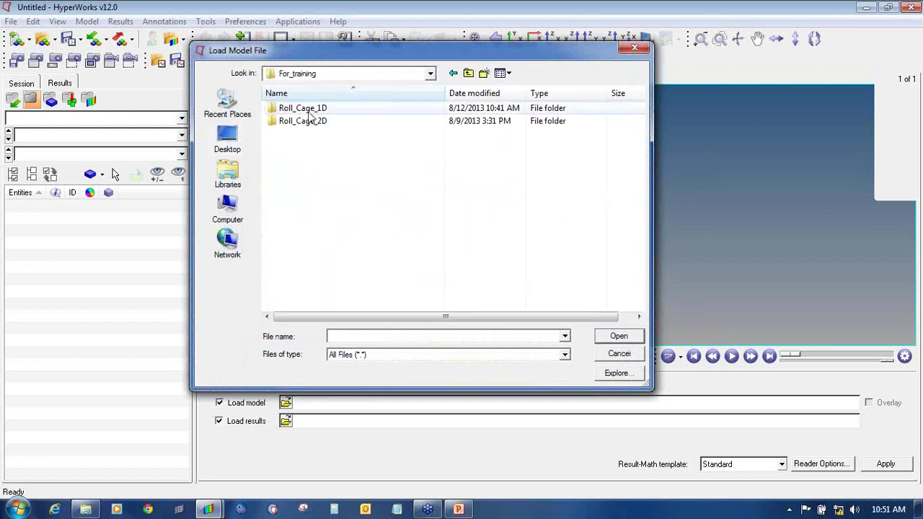
pyautogui.doubleClick(308, 109)
pyautogui.doubleClick(318, 134)
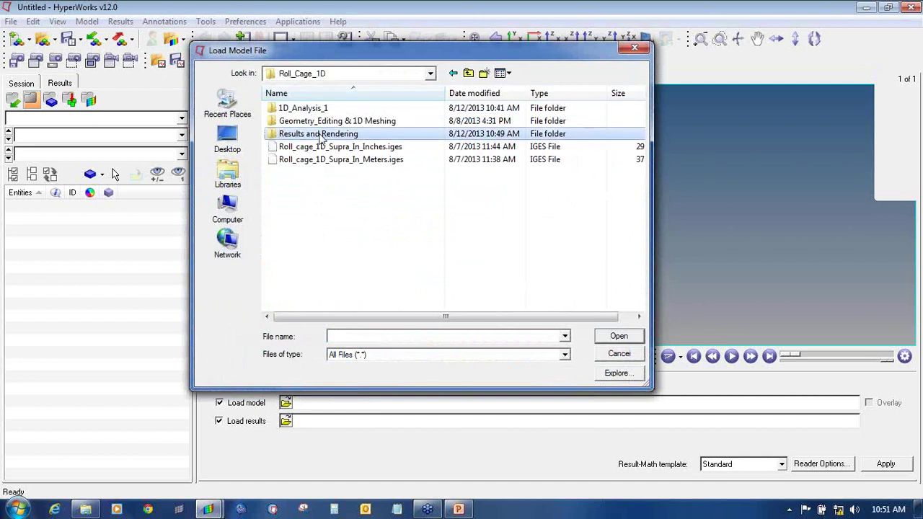
pyautogui.click(469, 73)
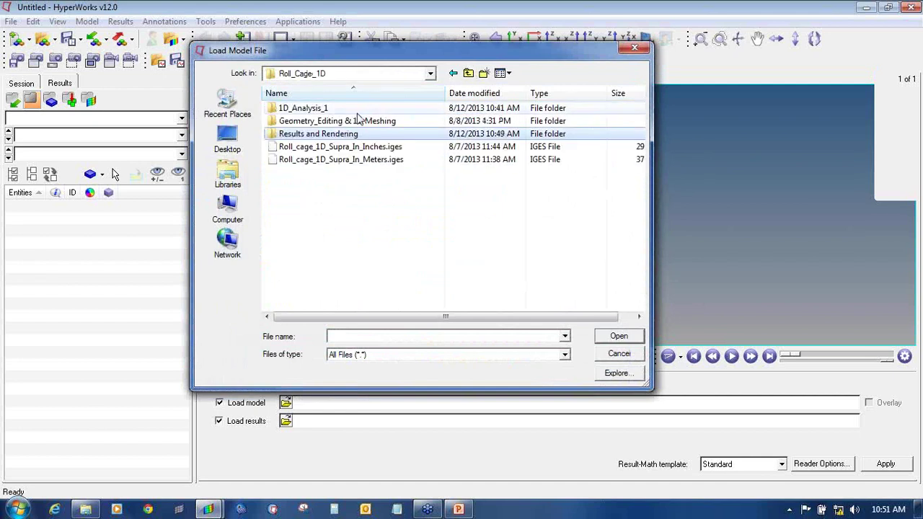
pyautogui.doubleClick(356, 112)
pyautogui.doubleClick(358, 111)
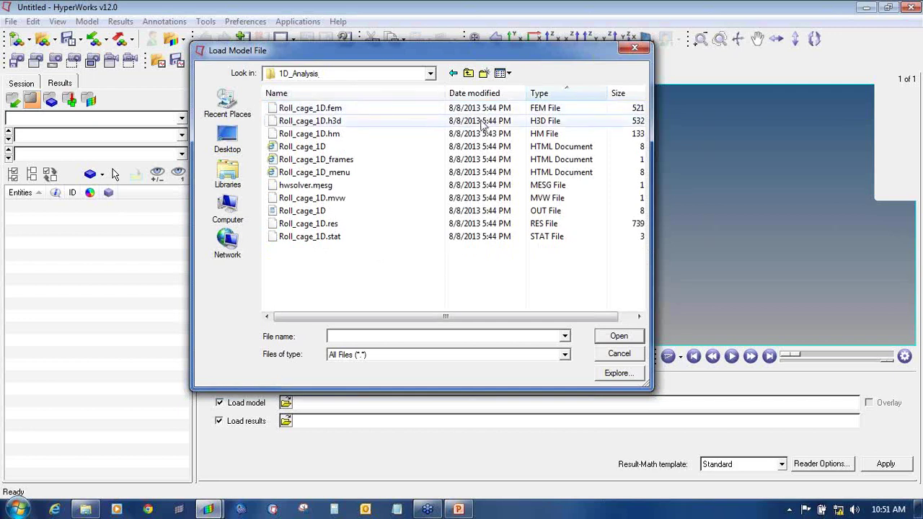
pyautogui.click(516, 122)
pyautogui.doubleClick(516, 122)
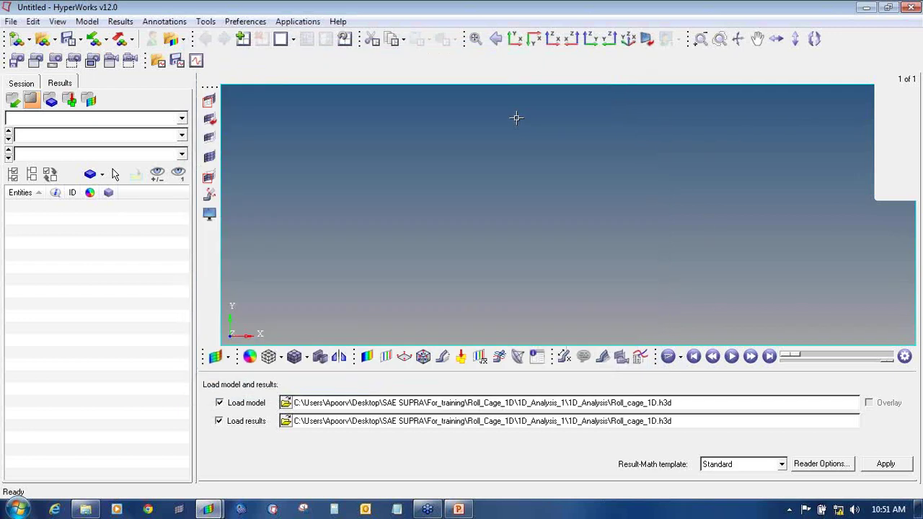
pyautogui.click(884, 467)
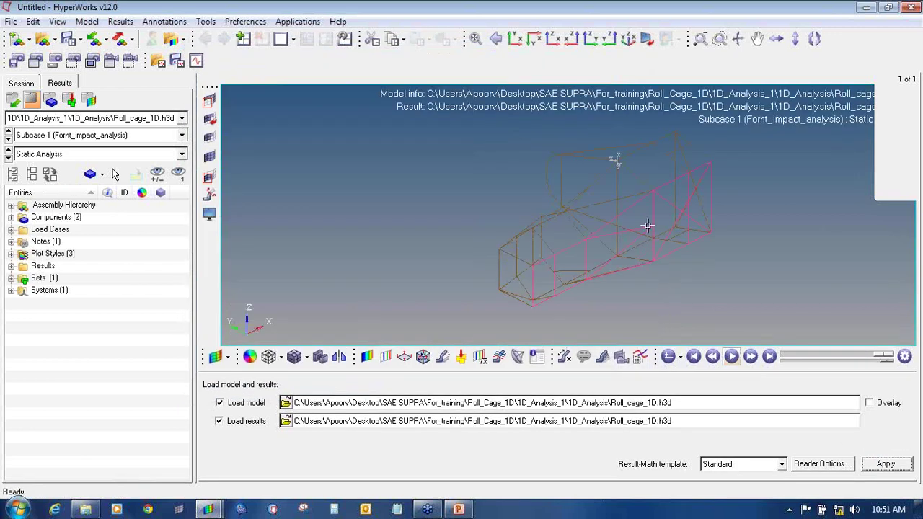
# Step: Examine the loaded roll cage model and the list of available subcases
pyautogui.keyDown('ctrl'); pyautogui.moveTo(711, 206); pyautogui.dragTo(623, 214); pyautogui.keyUp('ctrl')
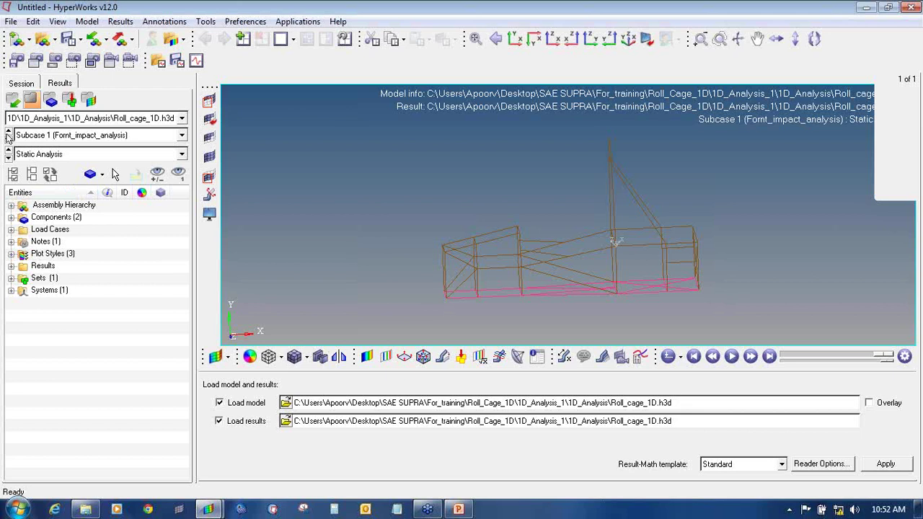
pyautogui.click(182, 135)
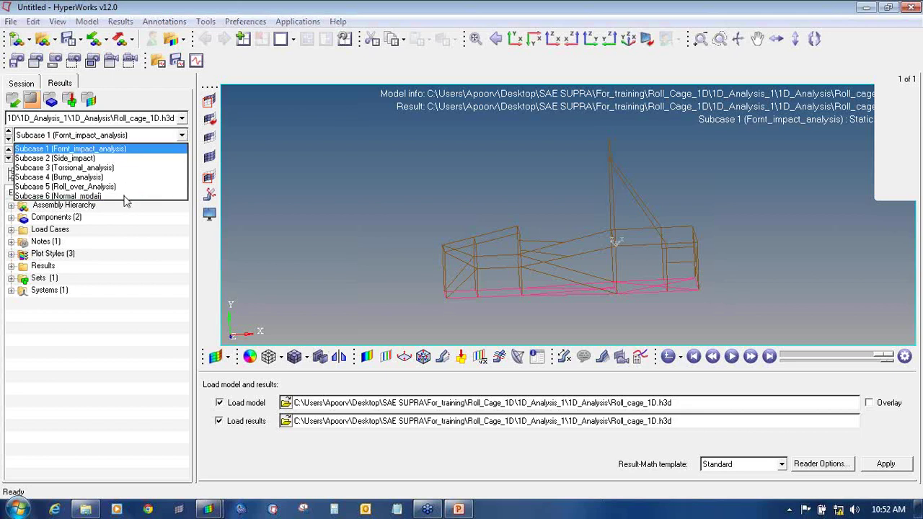
pyautogui.click(547, 227)
pyautogui.keyDown('ctrl'); pyautogui.moveTo(547, 228); pyautogui.dragTo(509, 222); pyautogui.keyUp('ctrl')
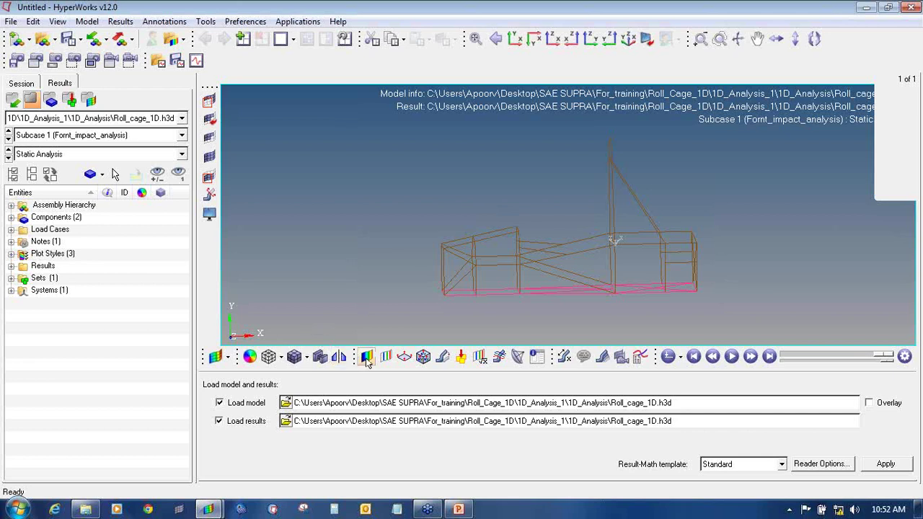
pyautogui.rightClick(915, 146)
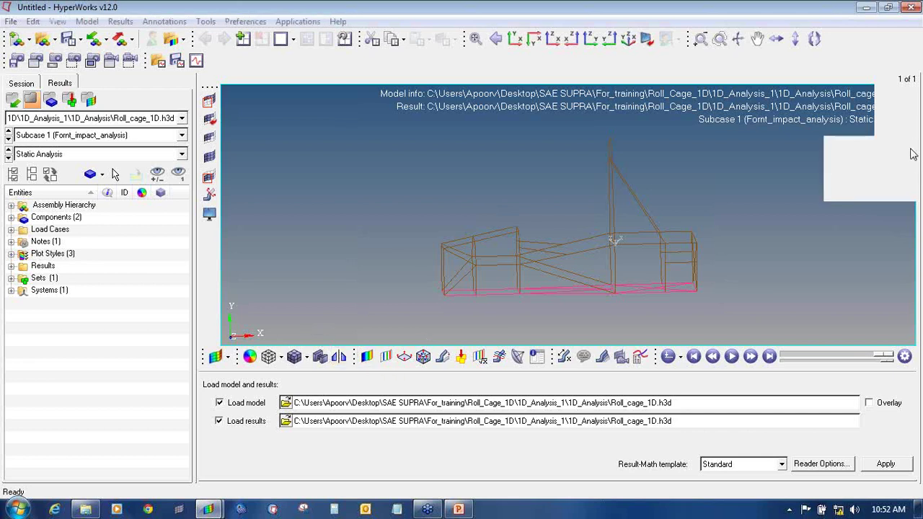
pyautogui.click(881, 181)
pyautogui.moveTo(373, 342); pyautogui.dragTo(376, 340)
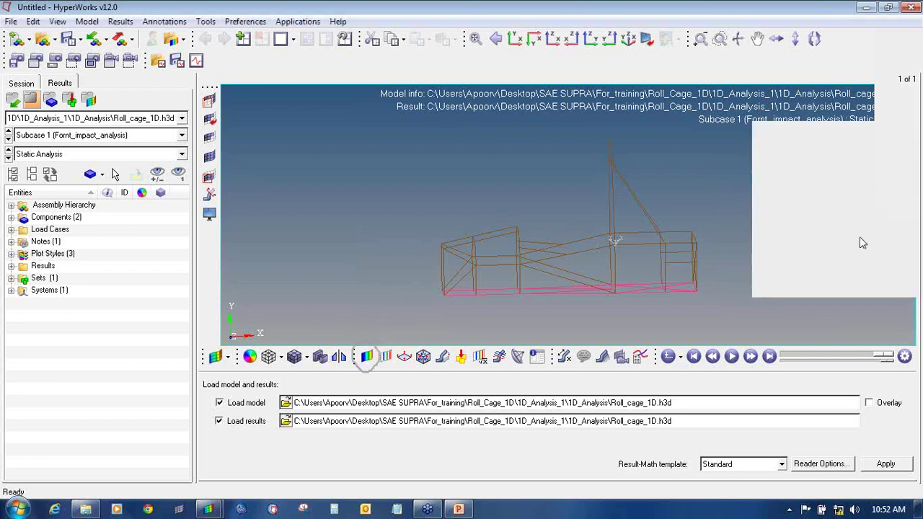
pyautogui.moveTo(369, 333)
pyautogui.mouseDown()
pyautogui.moveTo(354, 359)
pyautogui.moveTo(388, 342)
pyautogui.mouseUp()
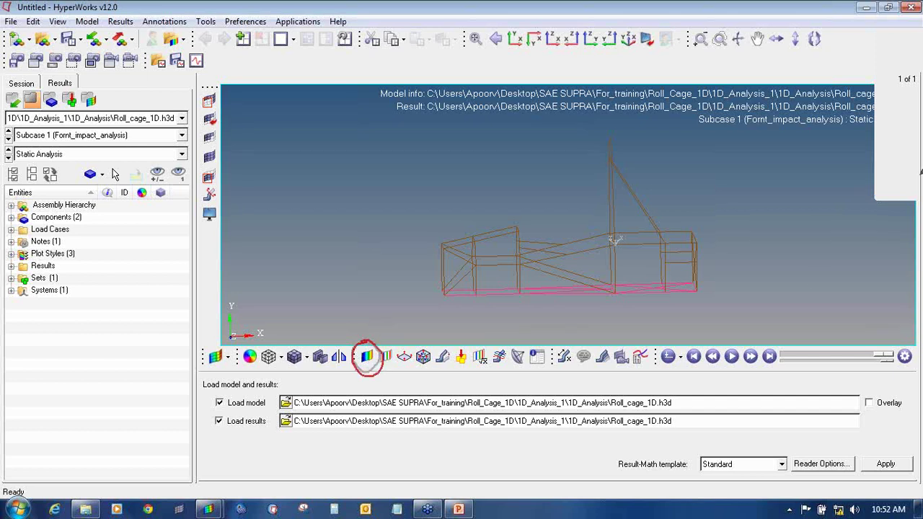
# Step: Apply a contour plot of Displacement (v) with the Mag component to the roll cage
pyautogui.click(367, 356)
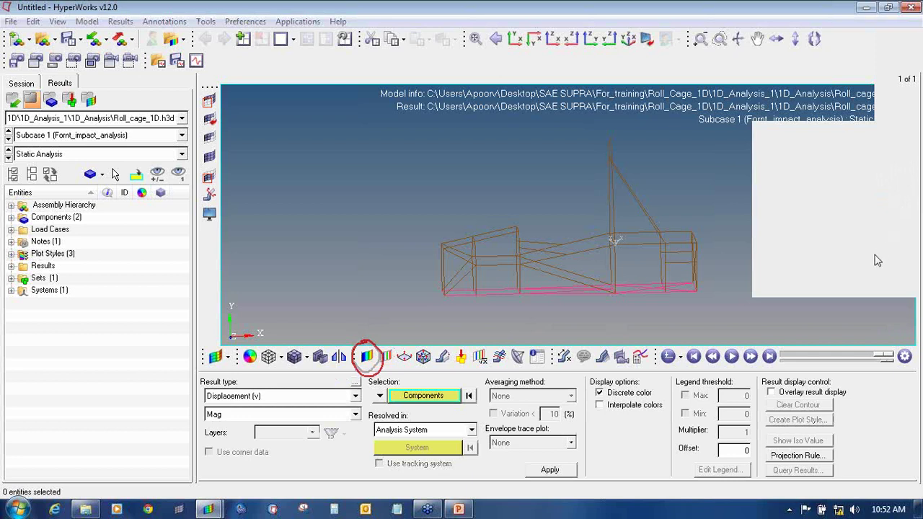
pyautogui.press('Escape')
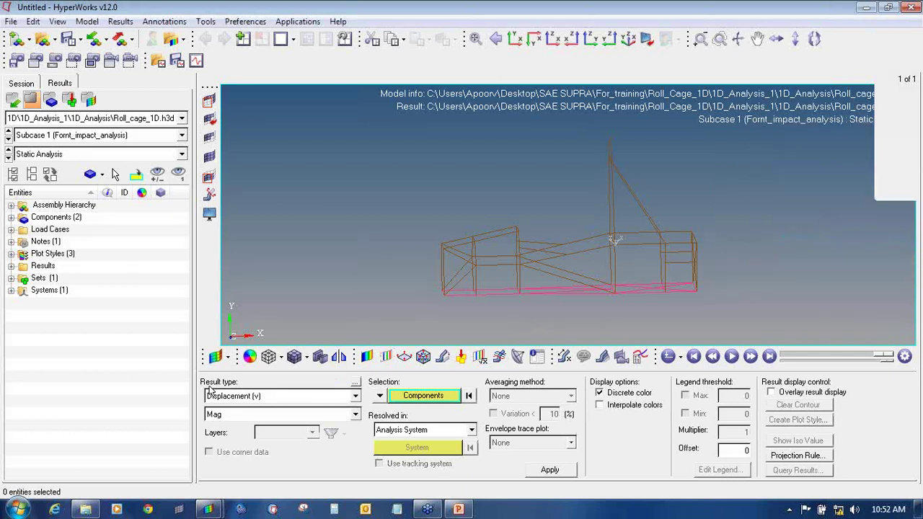
pyautogui.click(232, 396)
pyautogui.click(227, 409)
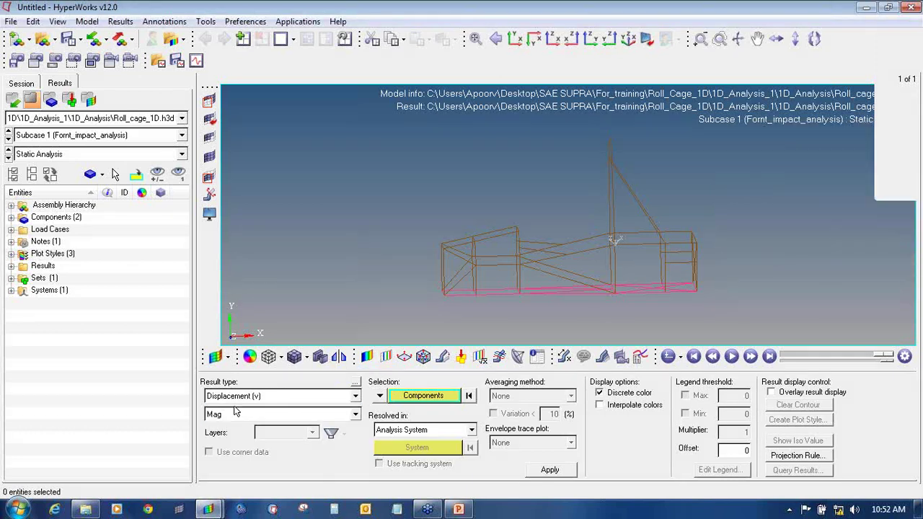
pyautogui.click(546, 469)
pyautogui.keyDown('ctrl'); pyautogui.moveTo(554, 231); pyautogui.dragTo(521, 227); pyautogui.keyUp('ctrl')
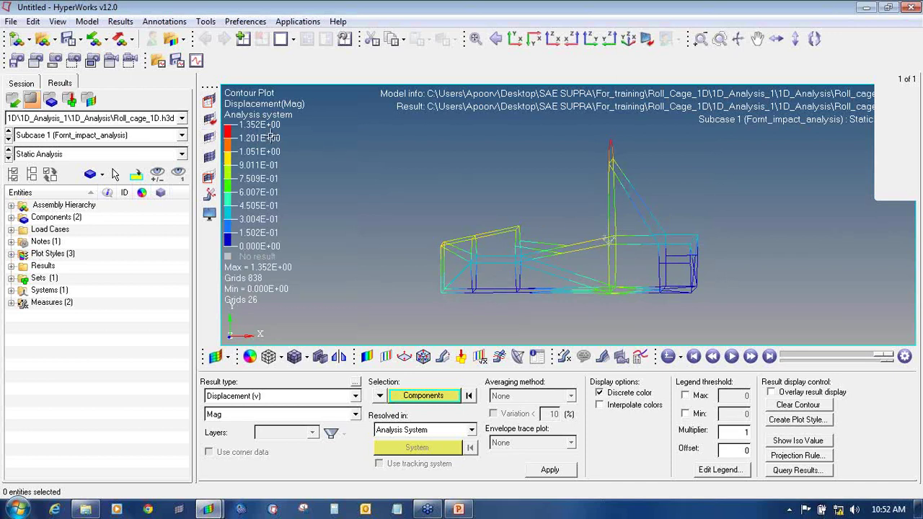
# Step: Set the numeric format of the contour legend values to Fixed
pyautogui.click(718, 470)
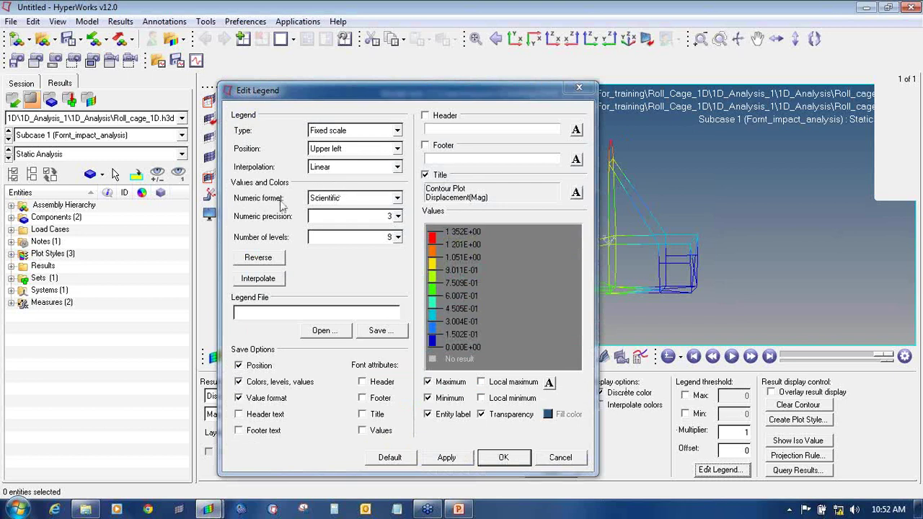
pyautogui.click(332, 201)
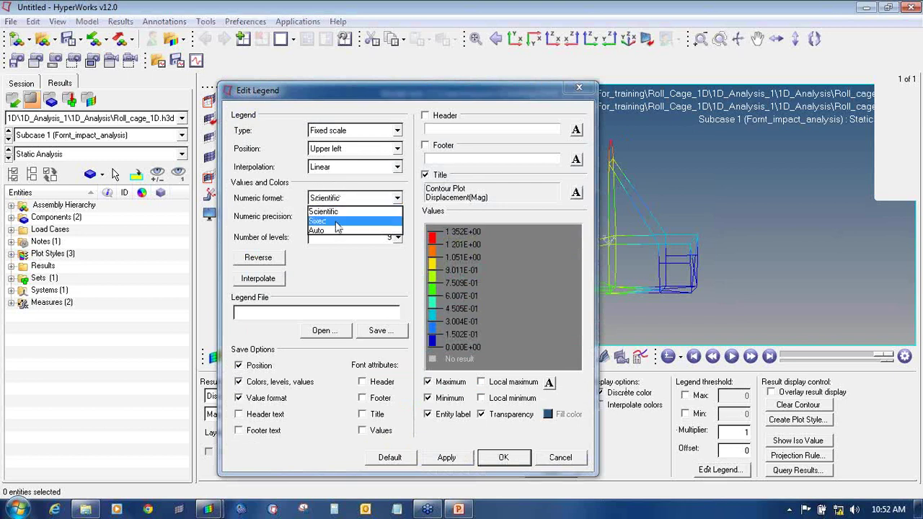
pyautogui.click(335, 221)
pyautogui.click(448, 459)
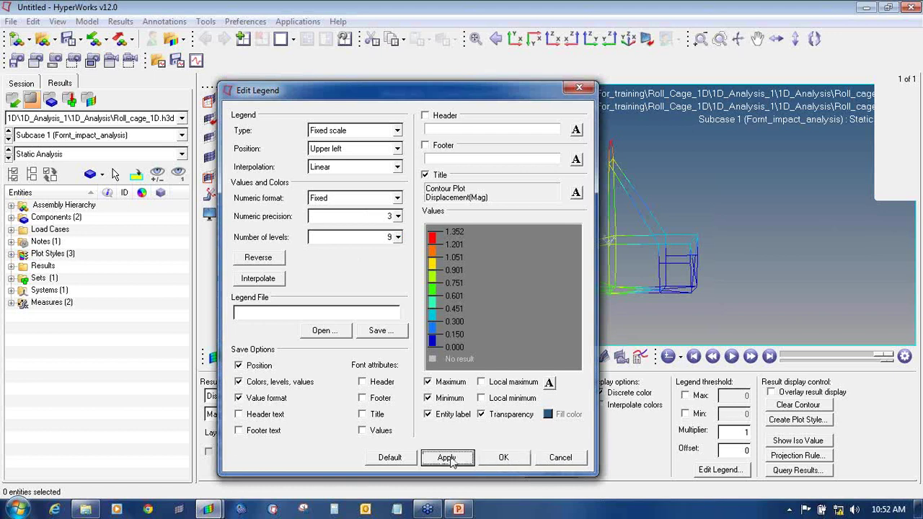
pyautogui.click(503, 458)
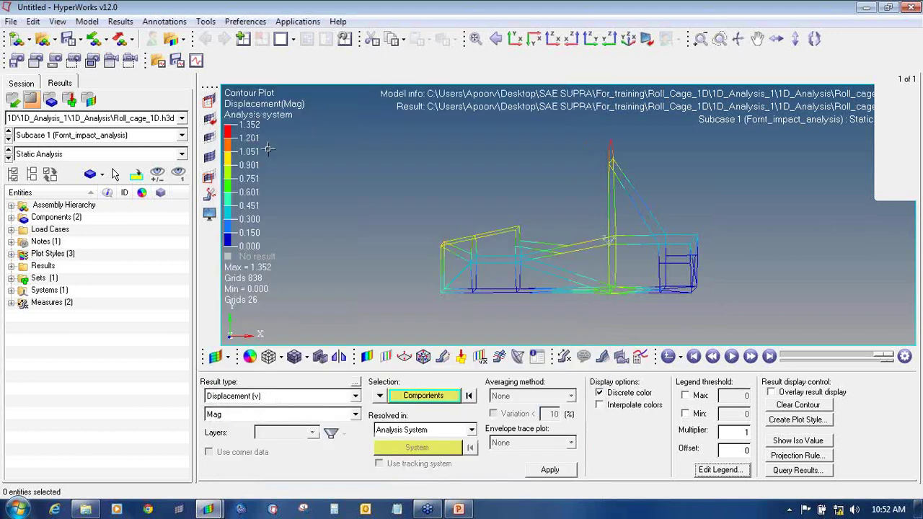
# Step: Reopen the legend settings and reselect the Fixed numeric format
pyautogui.click(776, 124)
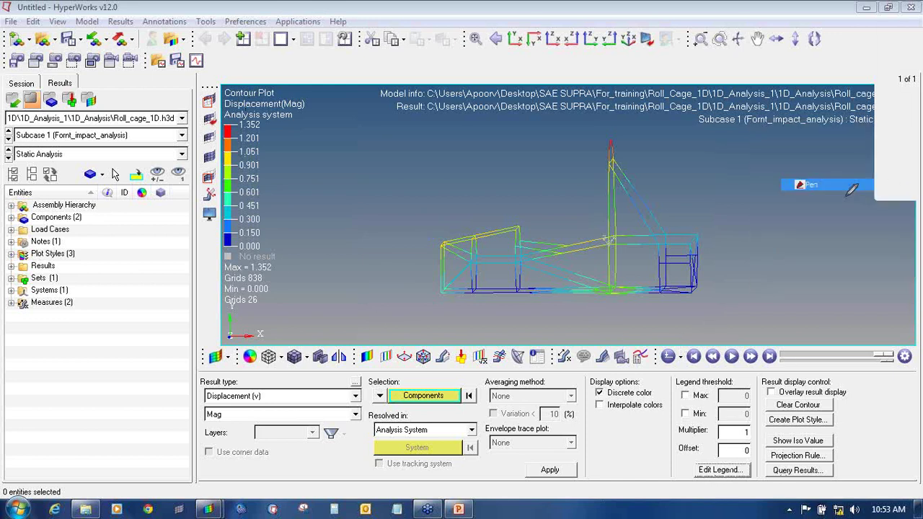
pyautogui.moveTo(737, 456)
pyautogui.mouseDown()
pyautogui.moveTo(690, 462)
pyautogui.moveTo(720, 479)
pyautogui.moveTo(751, 469)
pyautogui.mouseUp()
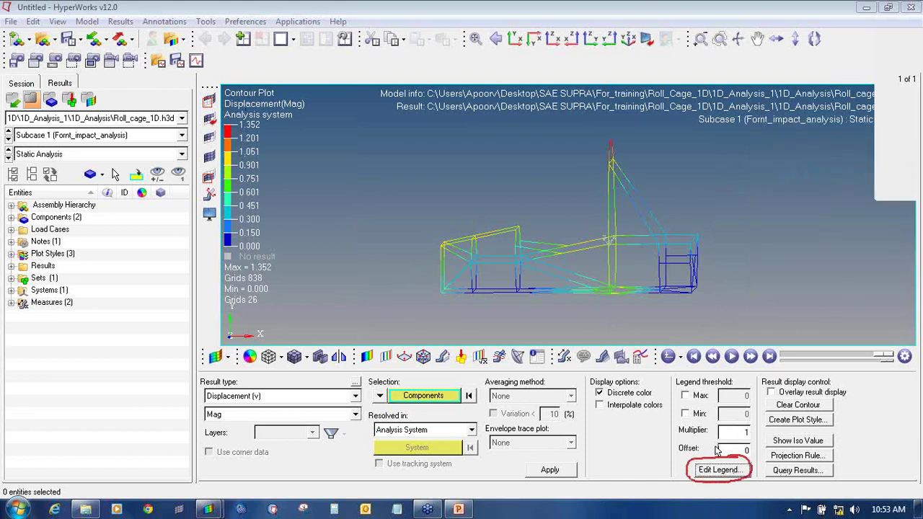
pyautogui.click(718, 472)
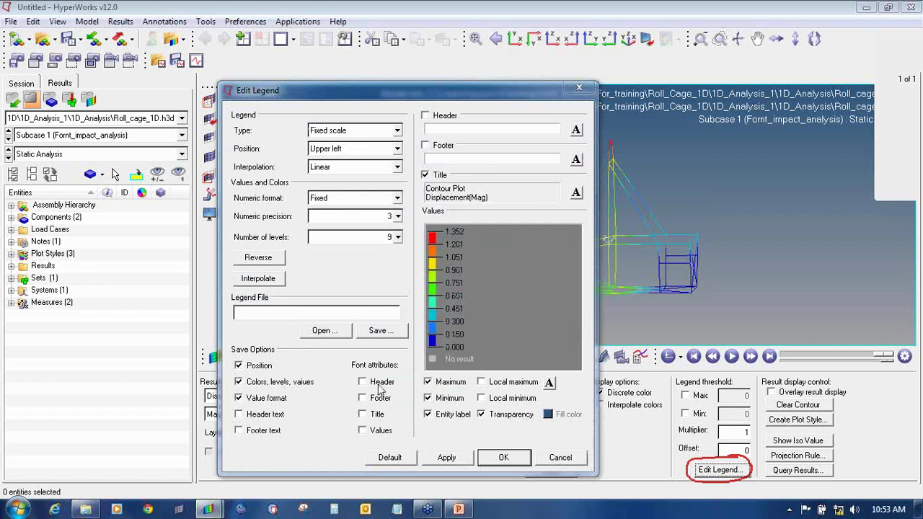
pyautogui.click(325, 200)
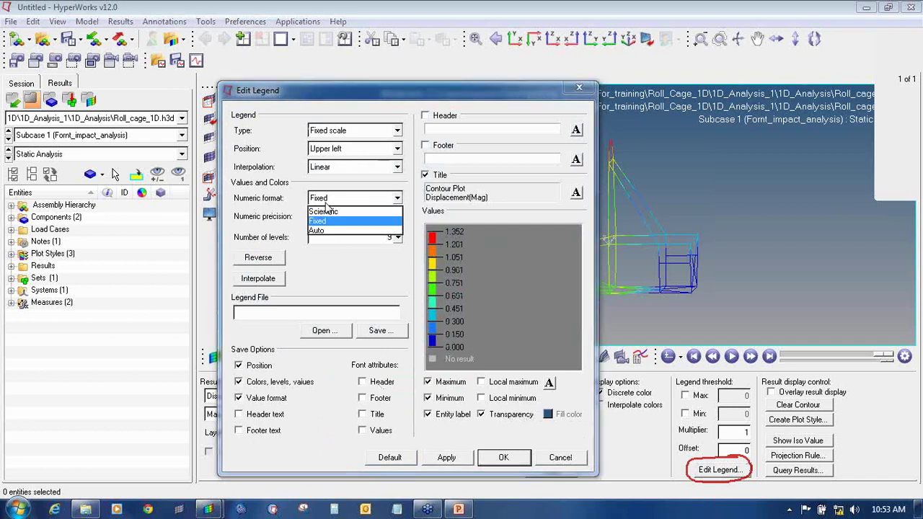
pyautogui.click(331, 221)
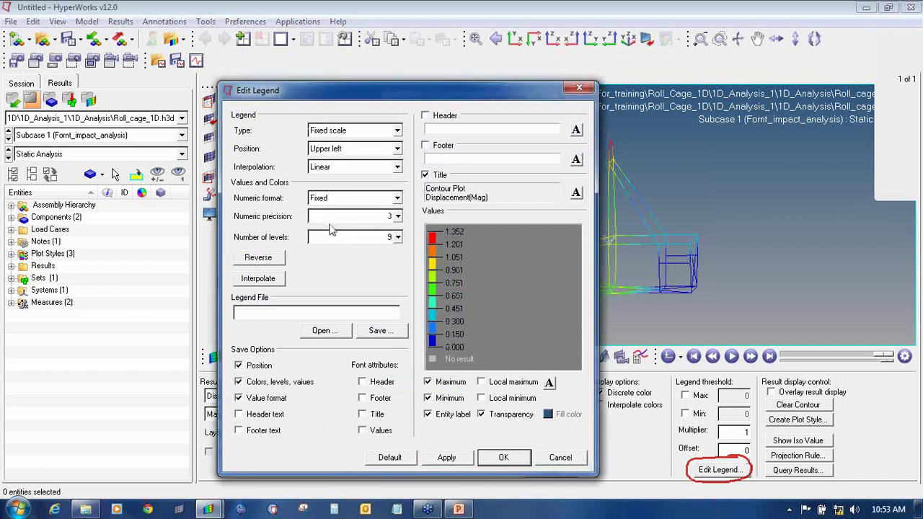
pyautogui.click(503, 460)
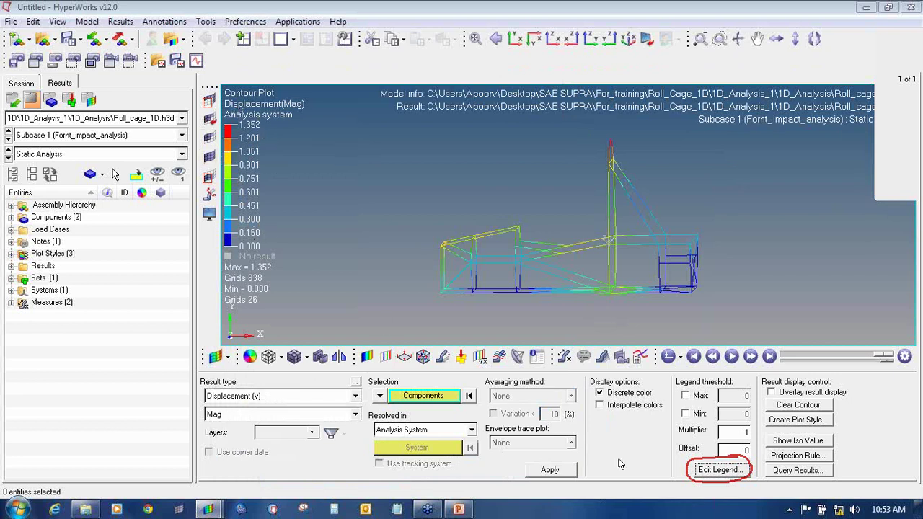
# Step: Show the Static MinMax Result measure group on the displacement contour
pyautogui.keyDown('ctrl'); pyautogui.moveTo(660, 200); pyautogui.dragTo(755, 226); pyautogui.keyUp('ctrl')
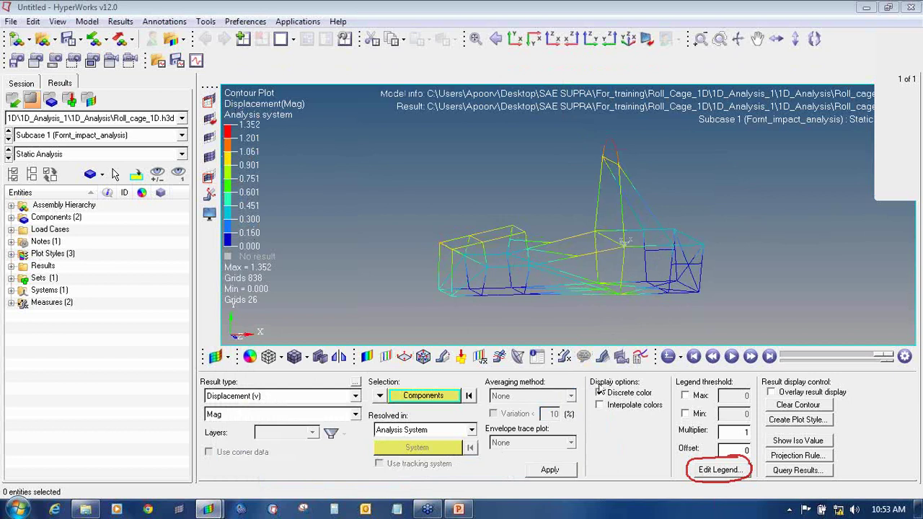
pyautogui.click(566, 358)
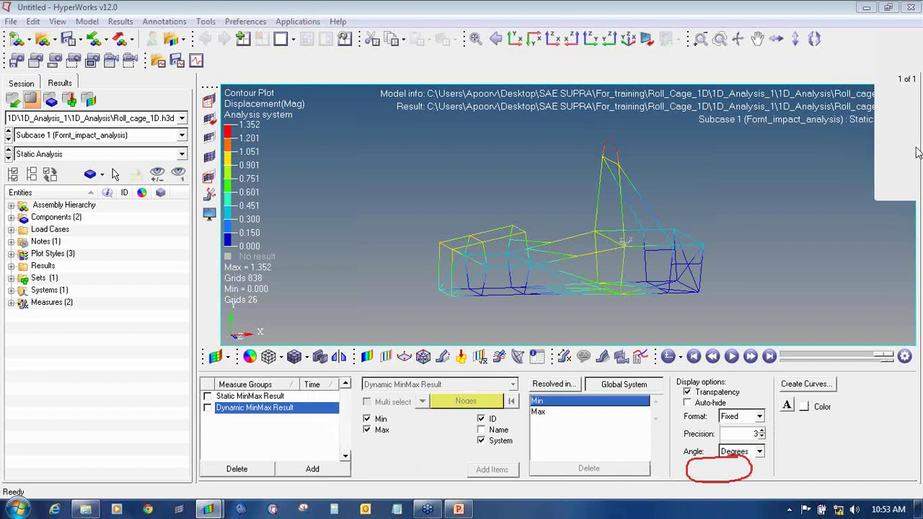
pyautogui.moveTo(563, 328)
pyautogui.mouseDown()
pyautogui.moveTo(546, 356)
pyautogui.moveTo(567, 370)
pyautogui.moveTo(561, 332)
pyautogui.mouseUp()
pyautogui.moveTo(905, 167)
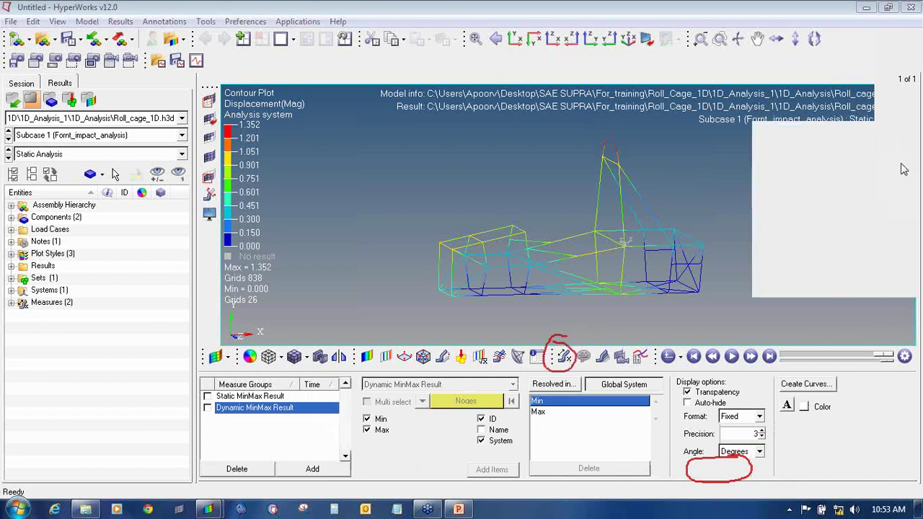
pyautogui.click(871, 251)
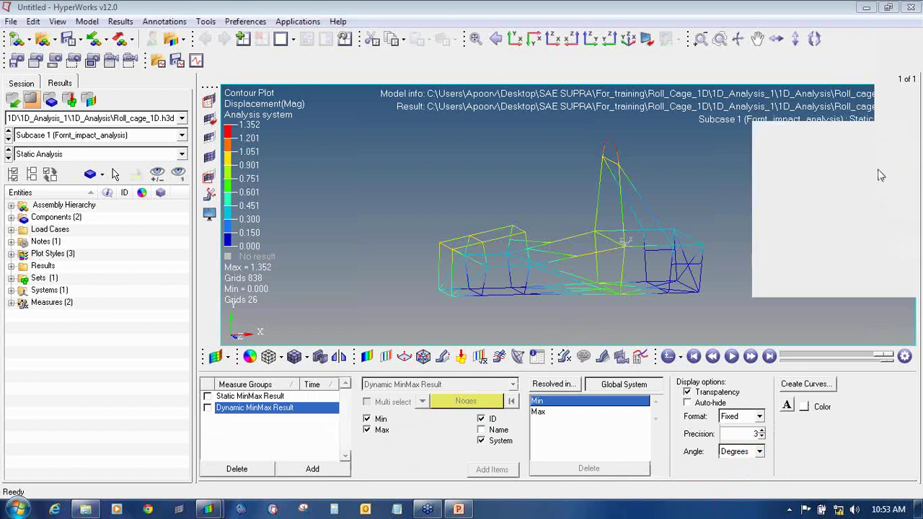
pyautogui.click(207, 397)
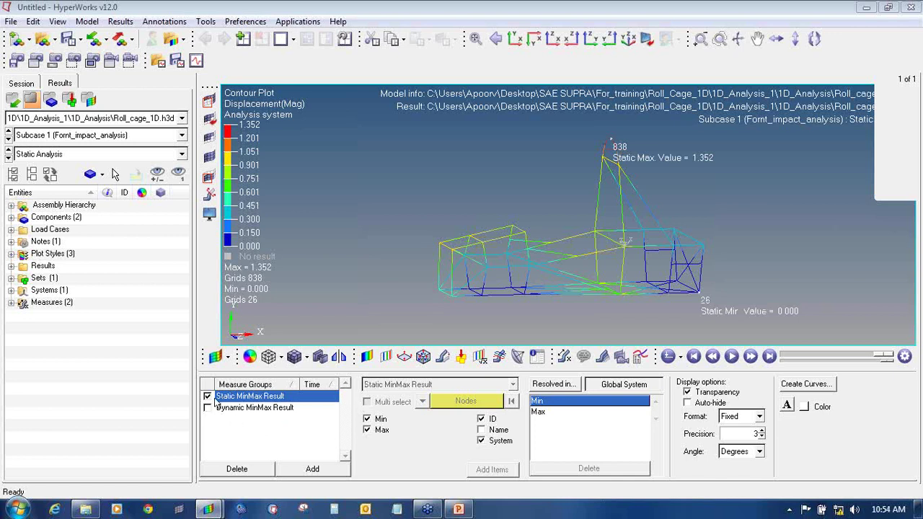
# Step: Hide the Min value of the Static MinMax Result measure, keeping Max, and set the displayed value precision to 1
pyautogui.click(367, 419)
pyautogui.keyDown('ctrl'); pyautogui.moveTo(690, 239); pyautogui.dragTo(496, 239); pyautogui.keyUp('ctrl')
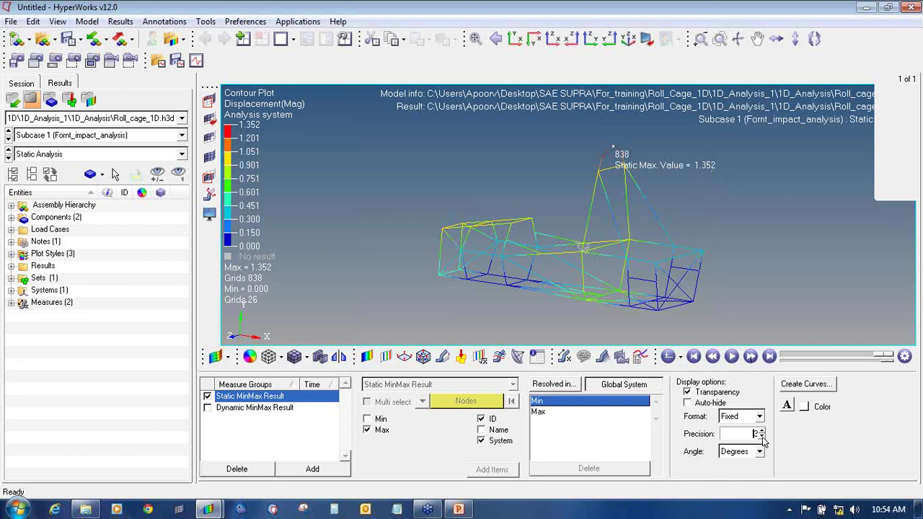
pyautogui.keyDown('ctrl'); pyautogui.moveTo(715, 198); pyautogui.dragTo(773, 355); pyautogui.keyUp('ctrl')
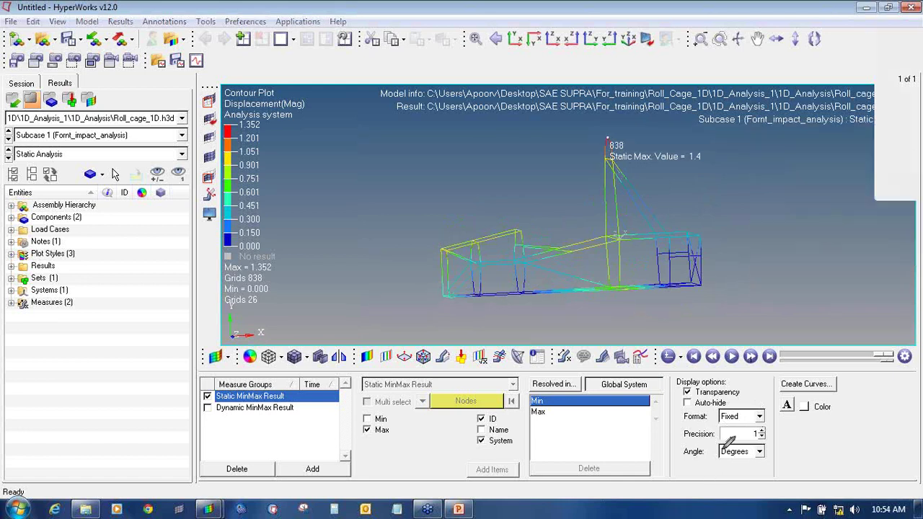
pyautogui.moveTo(722, 423)
pyautogui.mouseDown()
pyautogui.moveTo(683, 431)
pyautogui.moveTo(749, 440)
pyautogui.moveTo(778, 430)
pyautogui.moveTo(721, 424)
pyautogui.mouseUp()
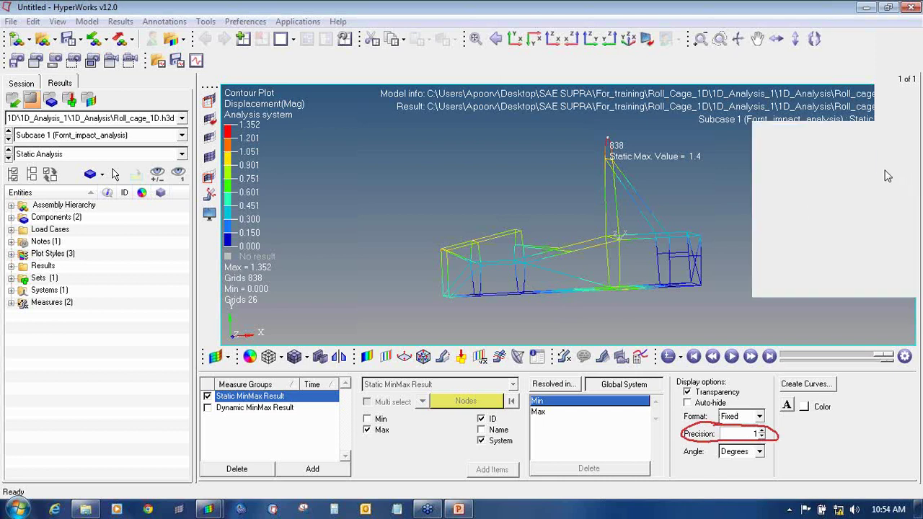
pyautogui.click(761, 432)
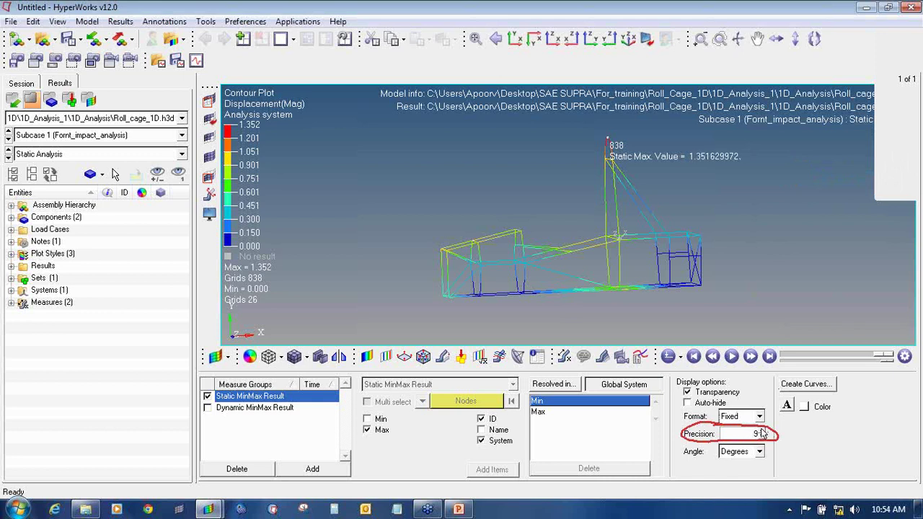
pyautogui.click(762, 432)
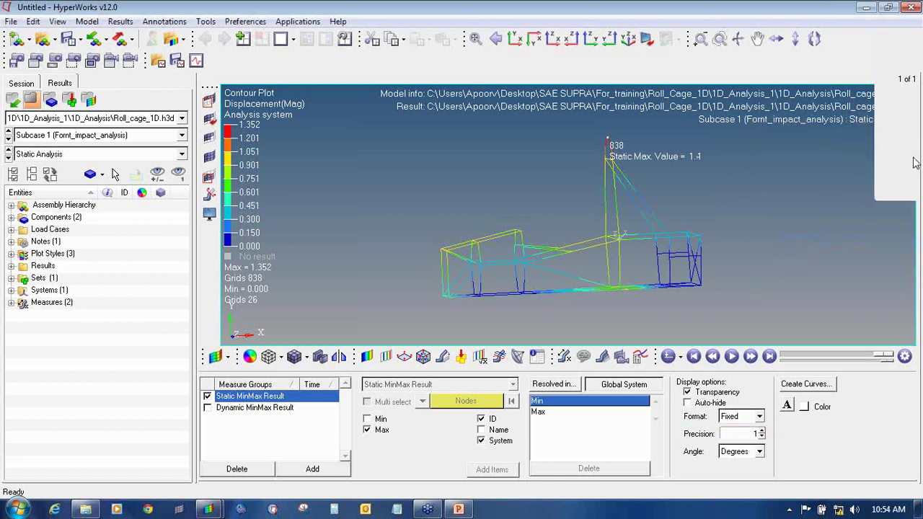
pyautogui.keyDown('ctrl'); pyautogui.moveTo(896, 173); pyautogui.dragTo(733, 253); pyautogui.keyUp('ctrl')
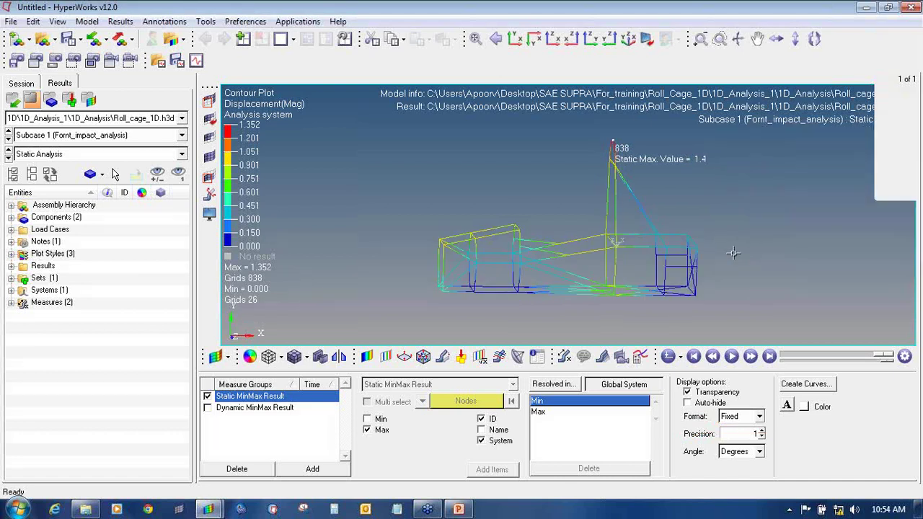
# Step: Hide the Model Info note on the displacement contour plot
pyautogui.click(11, 242)
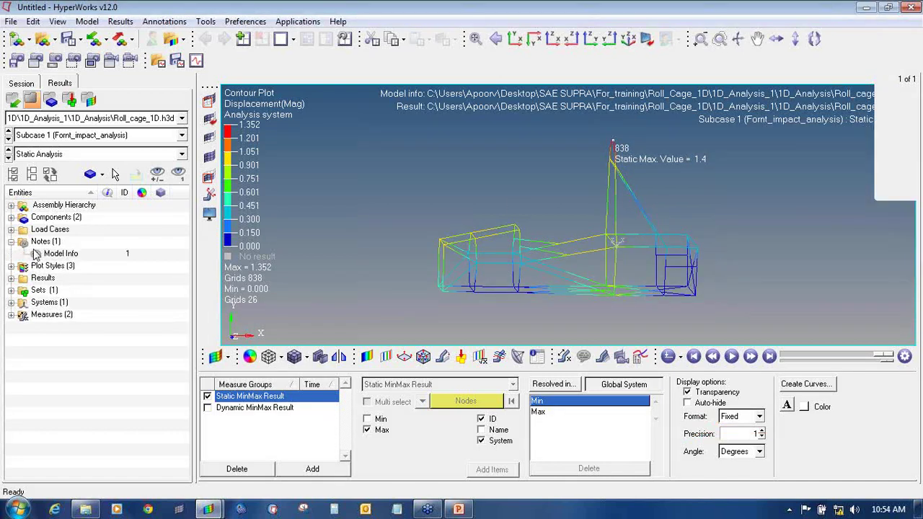
pyautogui.moveTo(393, 85)
pyautogui.mouseDown()
pyautogui.moveTo(376, 85)
pyautogui.moveTo(789, 148)
pyautogui.moveTo(892, 146)
pyautogui.mouseUp()
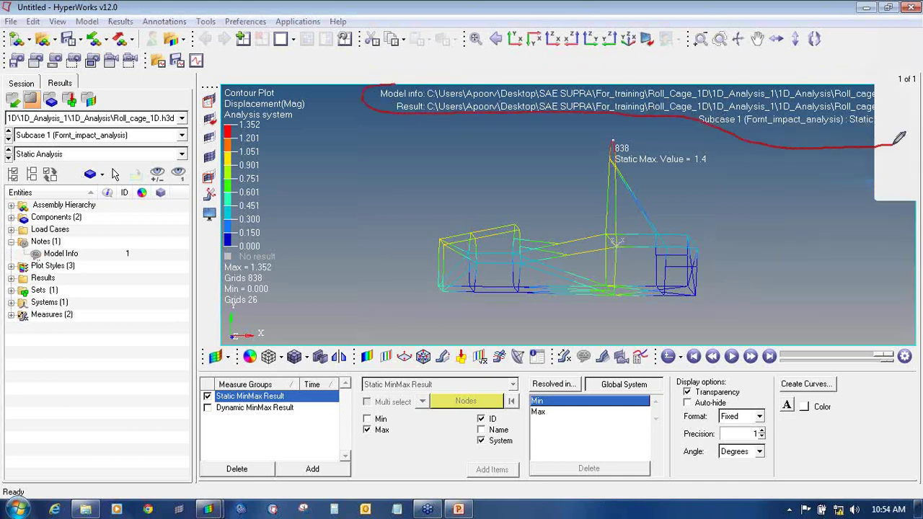
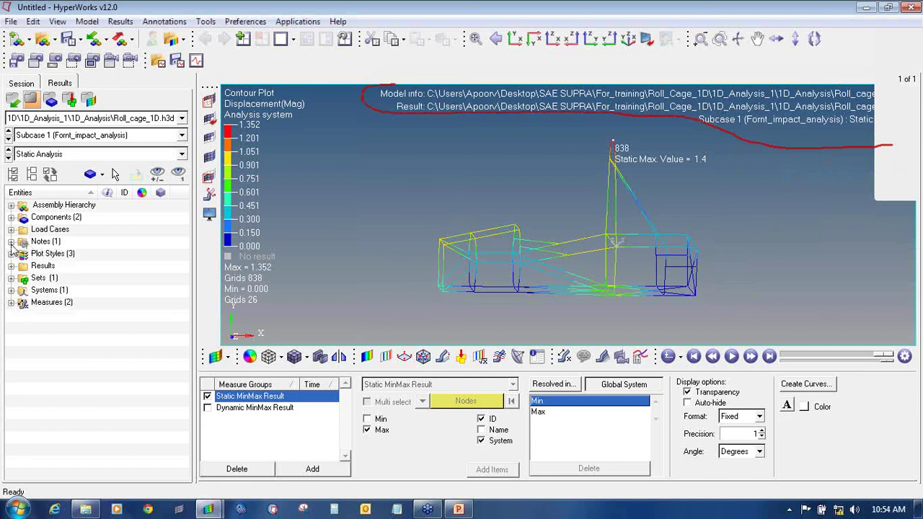
pyautogui.click(35, 255)
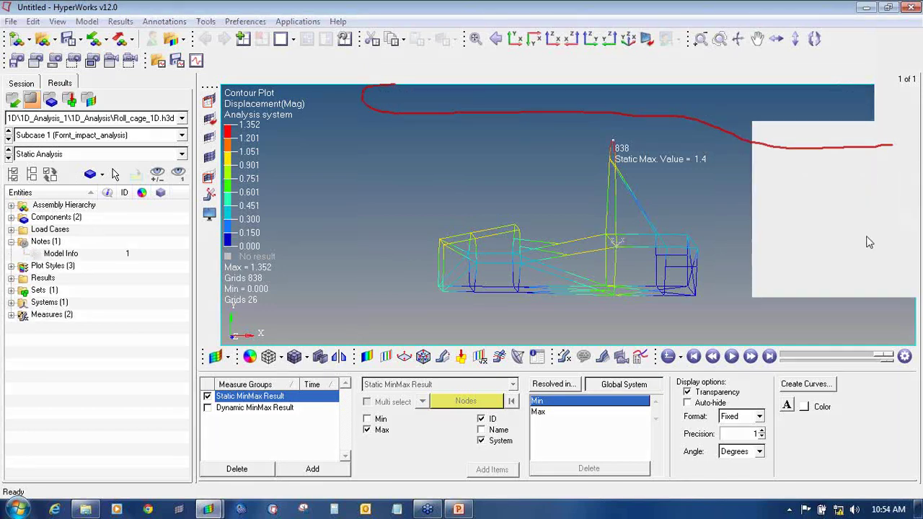
pyautogui.scroll(5, 793, 217)
pyautogui.keyDown('ctrl'); pyautogui.moveTo(760, 205); pyautogui.dragTo(777, 202, button='right'); pyautogui.keyUp('ctrl')
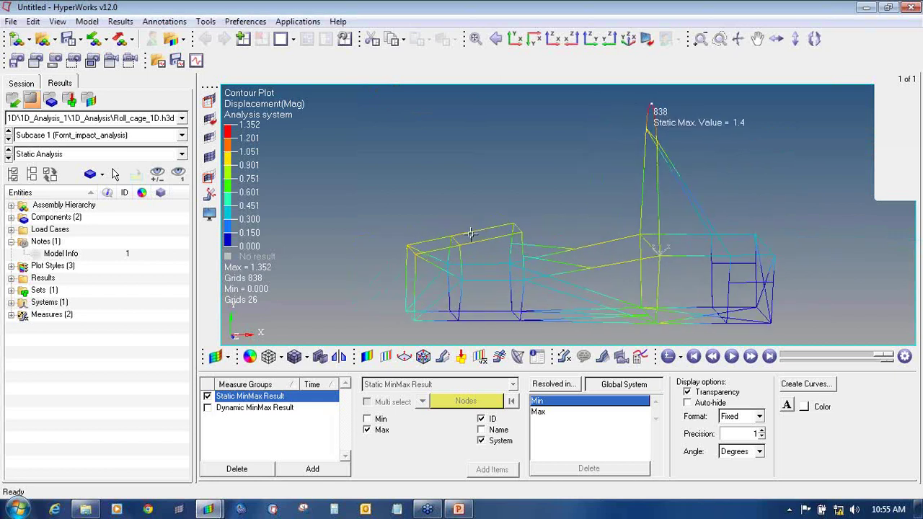
pyautogui.keyDown('ctrl'); pyautogui.moveTo(559, 210); pyautogui.dragTo(572, 212); pyautogui.keyUp('ctrl')
pyautogui.keyDown('ctrl'); pyautogui.moveTo(858, 187); pyautogui.dragTo(527, 249); pyautogui.keyUp('ctrl')
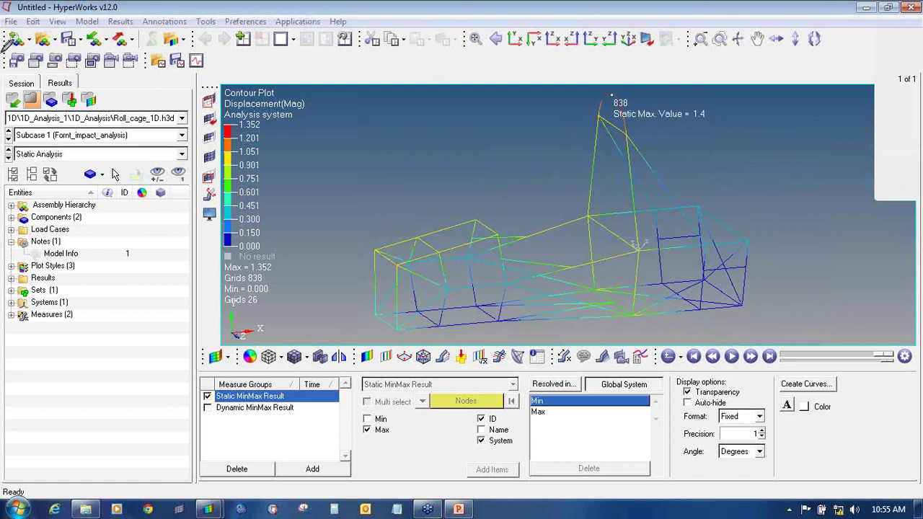
pyautogui.moveTo(55, 70)
pyautogui.mouseDown()
pyautogui.moveTo(206, 71)
pyautogui.moveTo(7, 70)
pyautogui.moveTo(20, 71)
pyautogui.mouseUp()
pyautogui.moveTo(75, 50)
pyautogui.mouseDown()
pyautogui.moveTo(63, 53)
pyautogui.moveTo(66, 71)
pyautogui.moveTo(85, 69)
pyautogui.moveTo(88, 47)
pyautogui.moveTo(74, 50)
pyautogui.mouseUp()
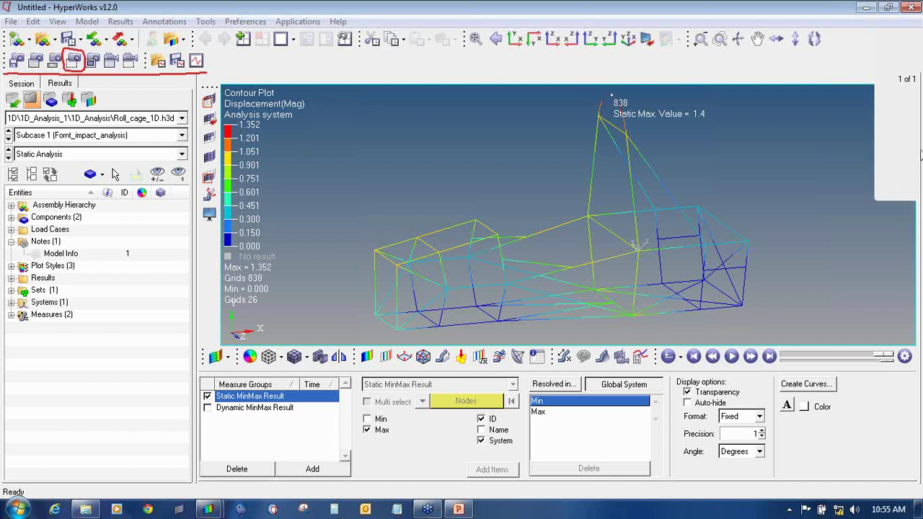
pyautogui.rightClick(920, 150)
pyautogui.click(879, 173)
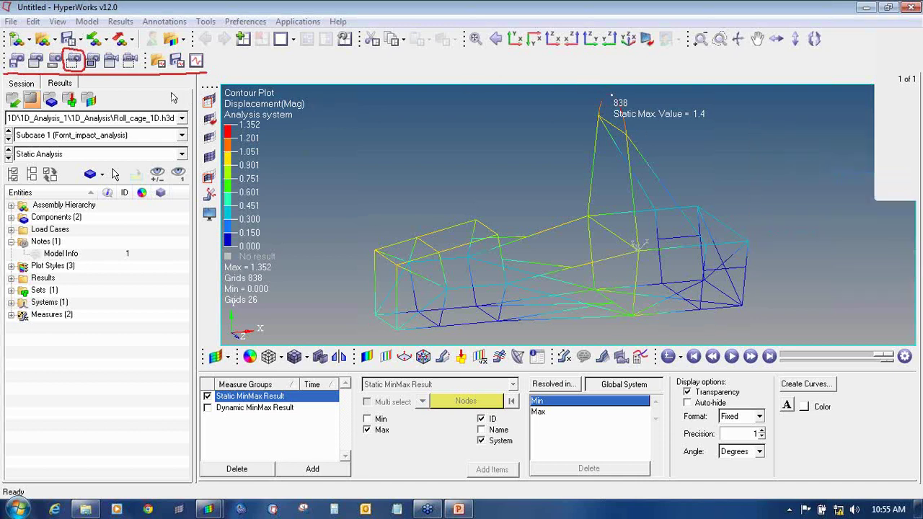
pyautogui.click(72, 61)
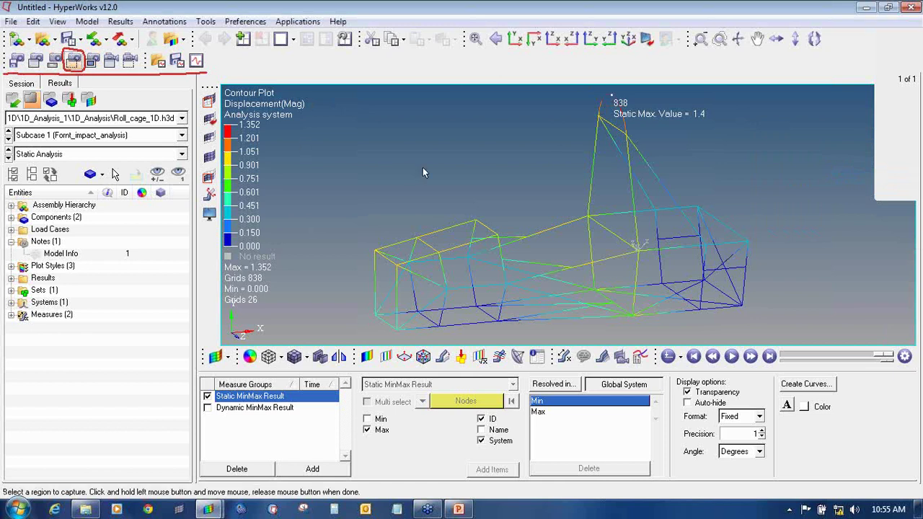
pyautogui.moveTo(92, 64); pyautogui.dragTo(78, 64)
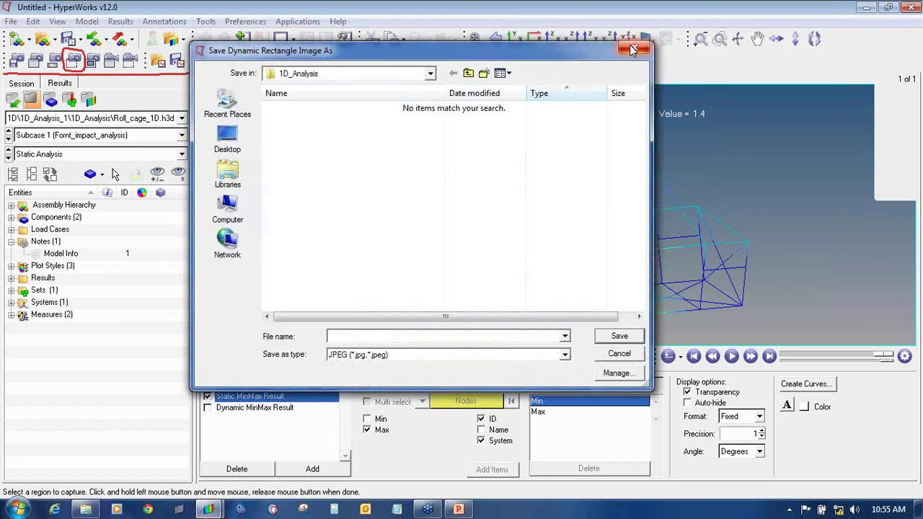
pyautogui.click(631, 48)
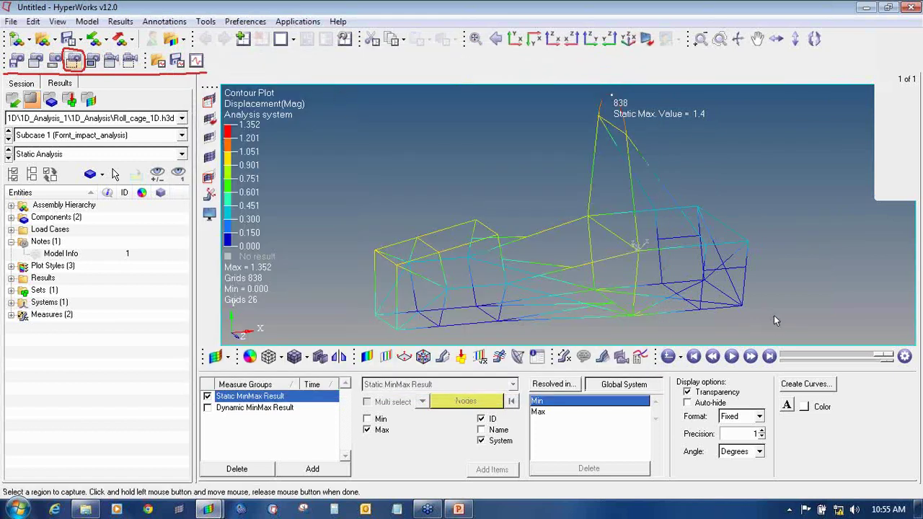
# Step: Capture a rectangular region around the roll cage and save it to the Desktop as the JPEG front_impact_analysis
pyautogui.moveTo(781, 346); pyautogui.dragTo(777, 339)
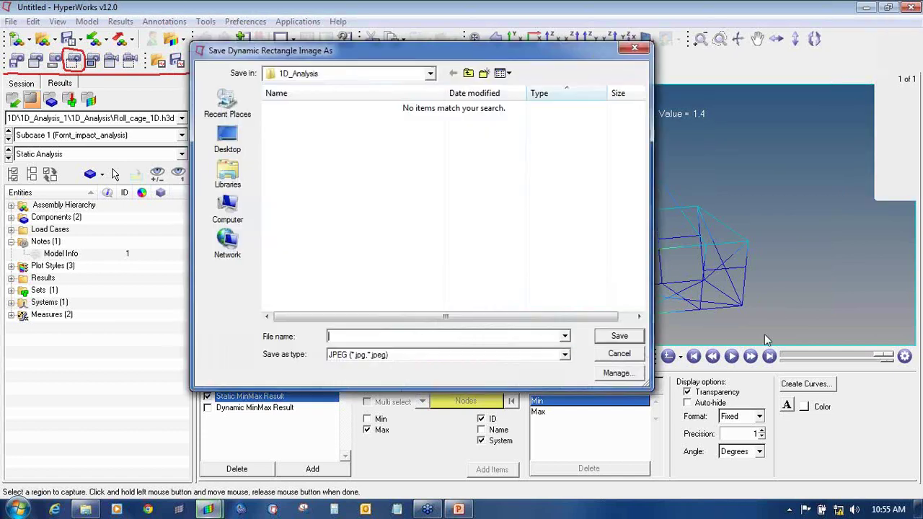
pyautogui.click(230, 138)
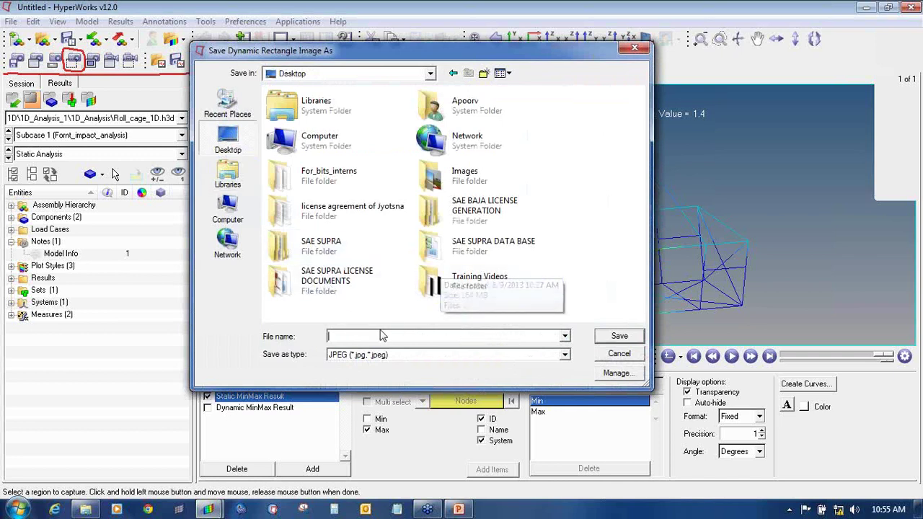
pyautogui.write('front_impact_ana')
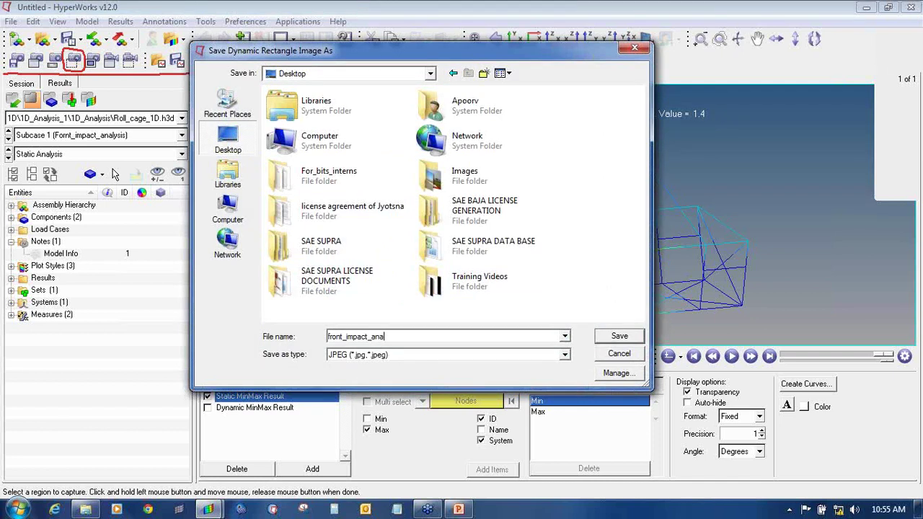
pyautogui.press('Return')
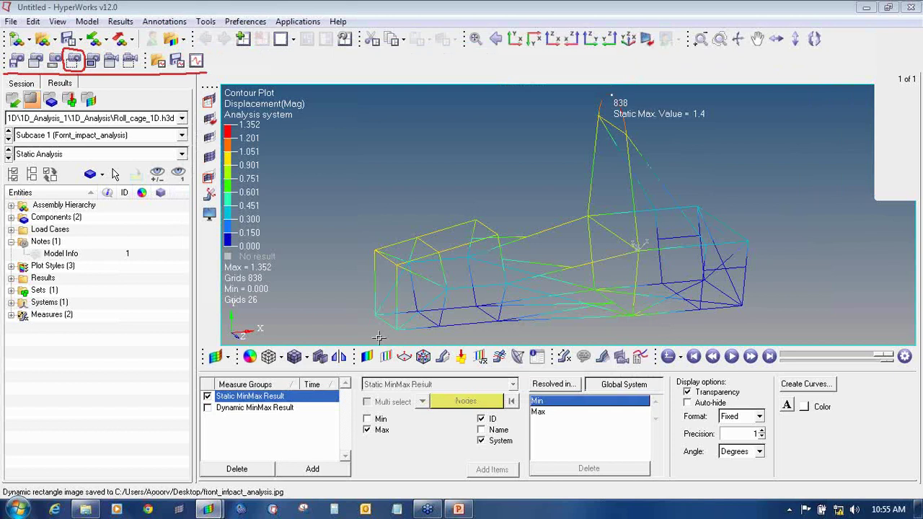
# Step: Open the saved front_impact_analysis image from the desktop and paste it onto slide 2 of the PowerPoint presentation
pyautogui.click(868, 7)
pyautogui.click(868, 6)
pyautogui.doubleClick(137, 295)
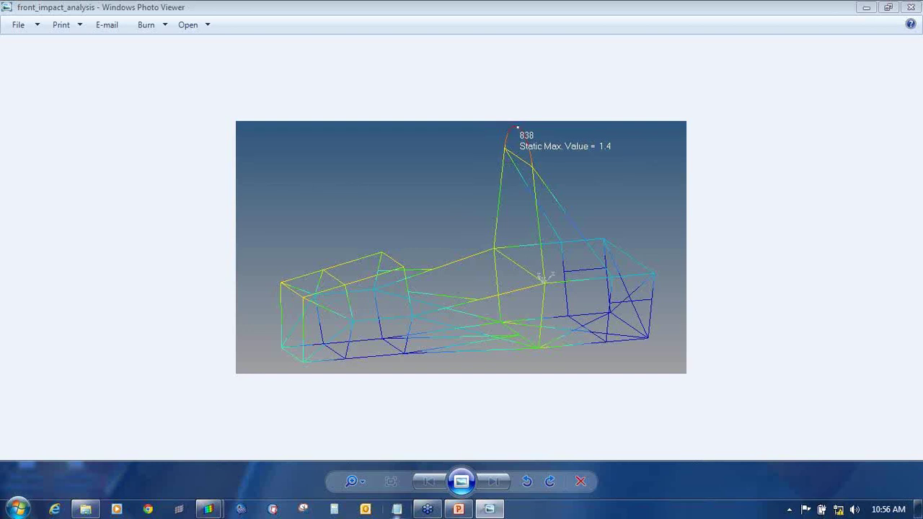
pyautogui.click(458, 509)
pyautogui.click(93, 282)
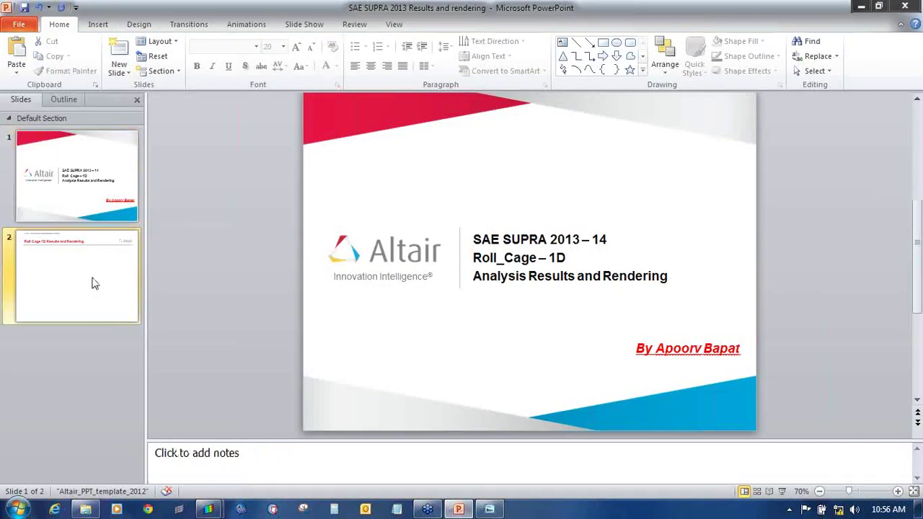
pyautogui.hotkey('ctrl', 'v')
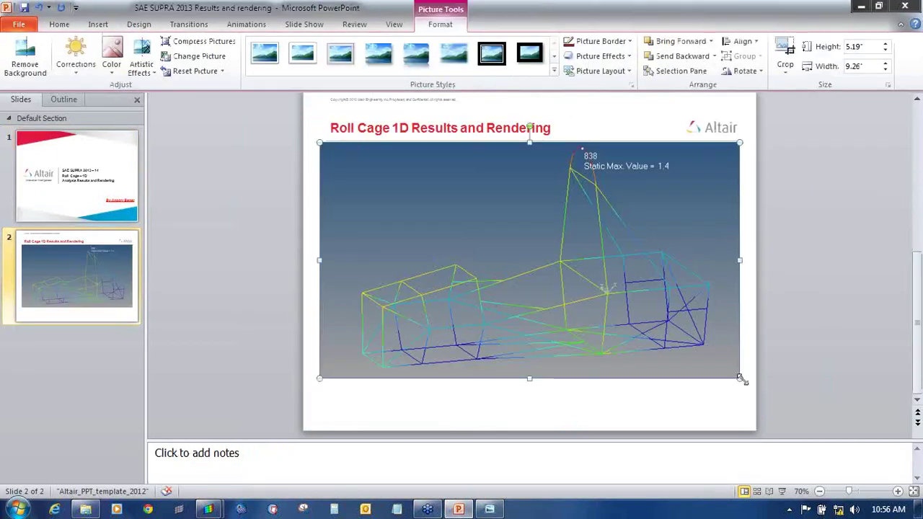
# Step: Shrink the pasted picture to about 2.46" high by 4.39" wide and move it slightly down below the slide title
pyautogui.moveTo(738, 376); pyautogui.dragTo(482, 254)
pyautogui.moveTo(432, 204); pyautogui.dragTo(439, 229, button='right')
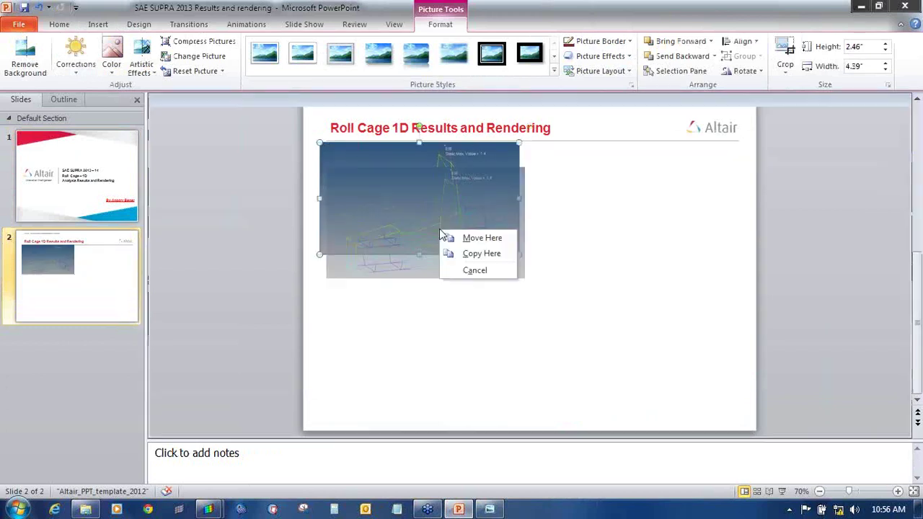
pyautogui.click(481, 237)
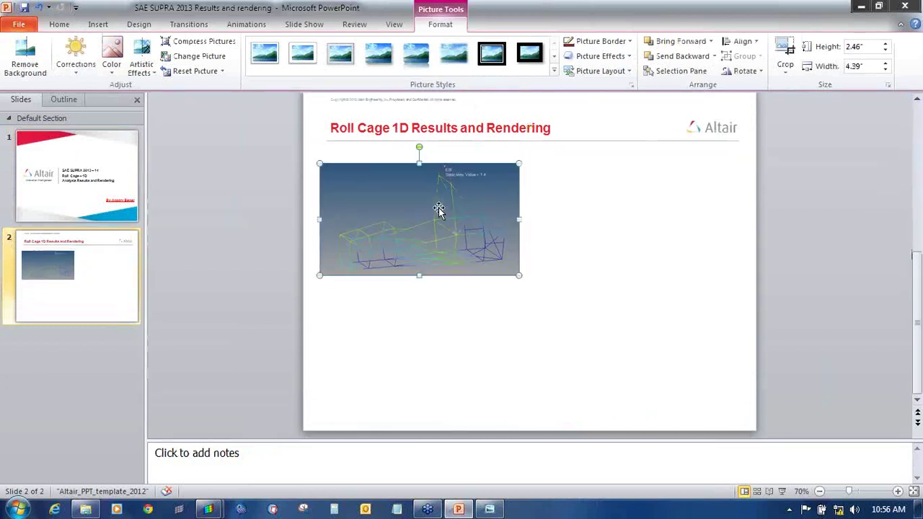
pyautogui.press('Escape')
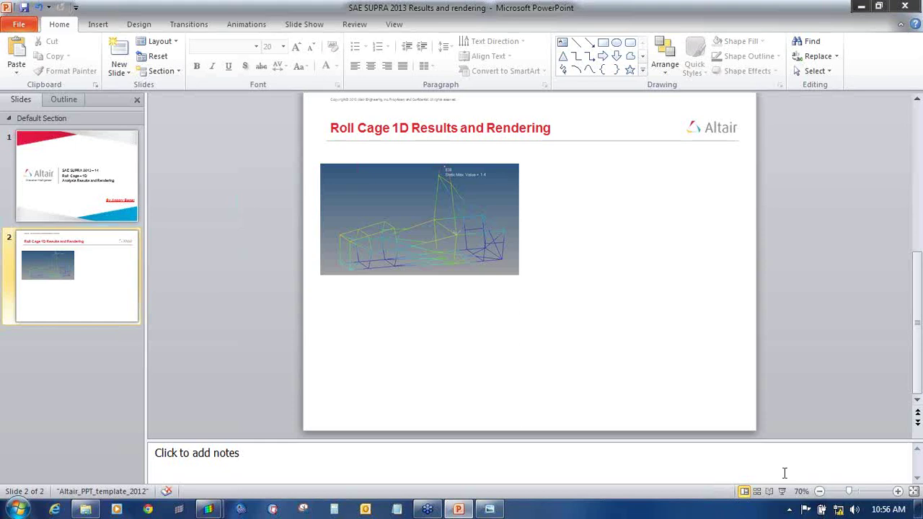
# Step: Preview slide 2 as a slide show and return to editing with the roll cage picture selected
pyautogui.click(781, 491)
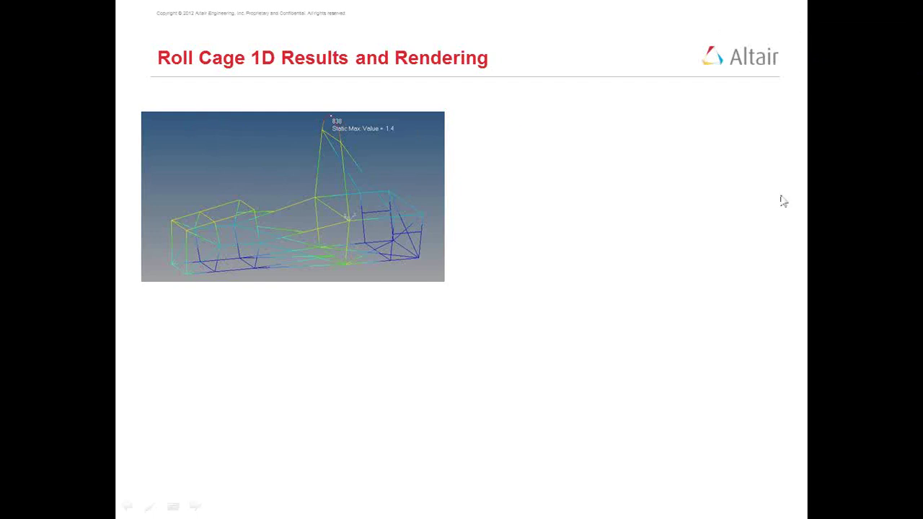
pyautogui.press('Escape')
pyautogui.click(413, 215)
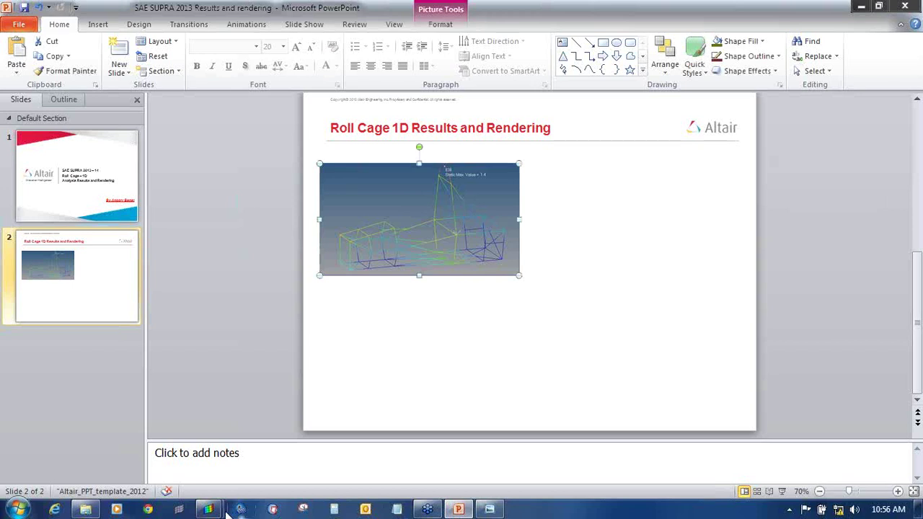
# Step: Close the empty HyperWorks window and, in the one with the roll cage, switch the results to Subcase 2 (Side_impact)
pyautogui.moveTo(209, 509)
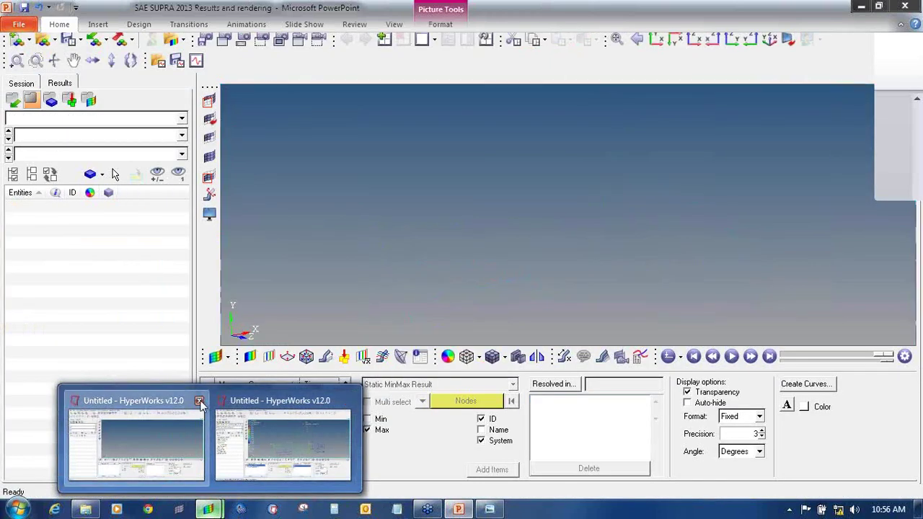
pyautogui.click(199, 401)
pyautogui.click(201, 421)
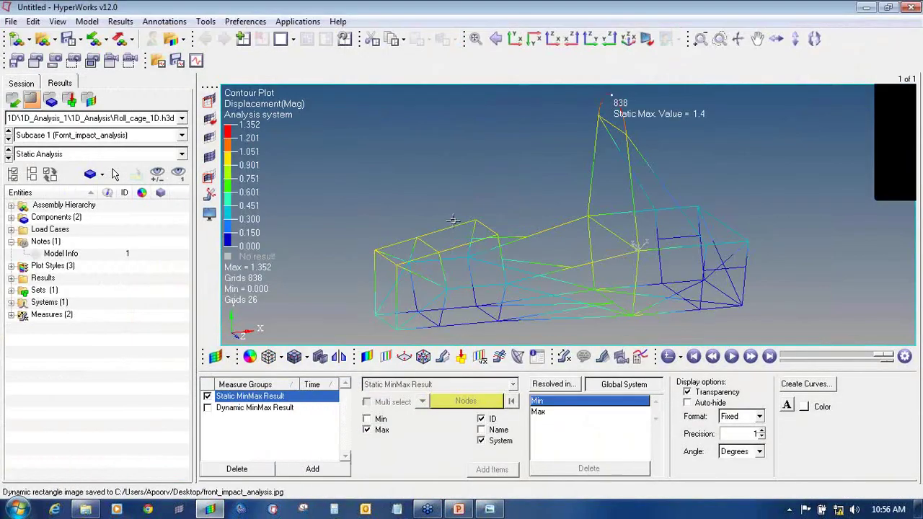
pyautogui.click(9, 140)
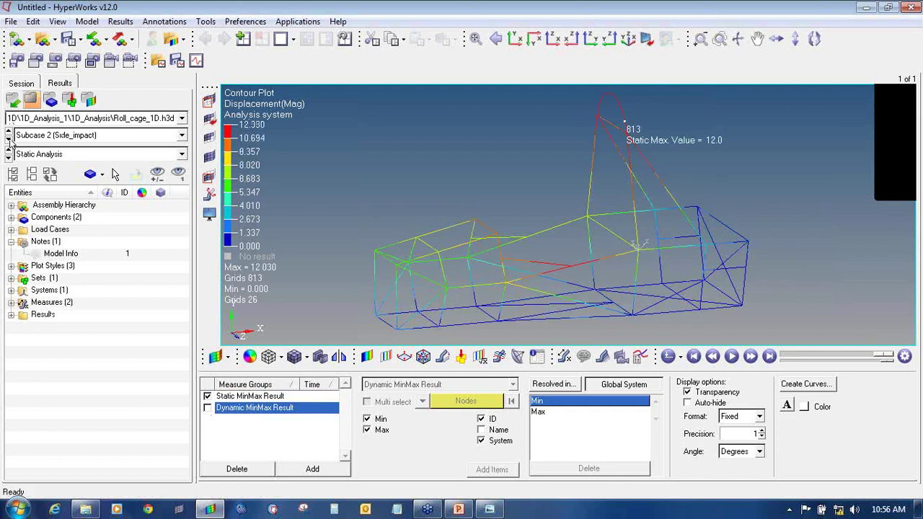
# Step: Capture a rectangular region around the side impact contour and save it to the Desktop as the JPEG Side_impact
pyautogui.click(76, 61)
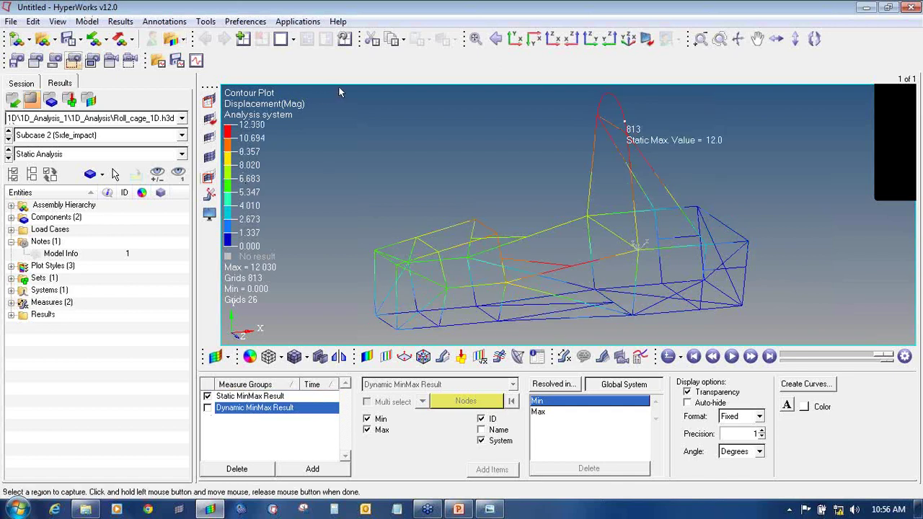
pyautogui.moveTo(796, 317); pyautogui.dragTo(761, 343)
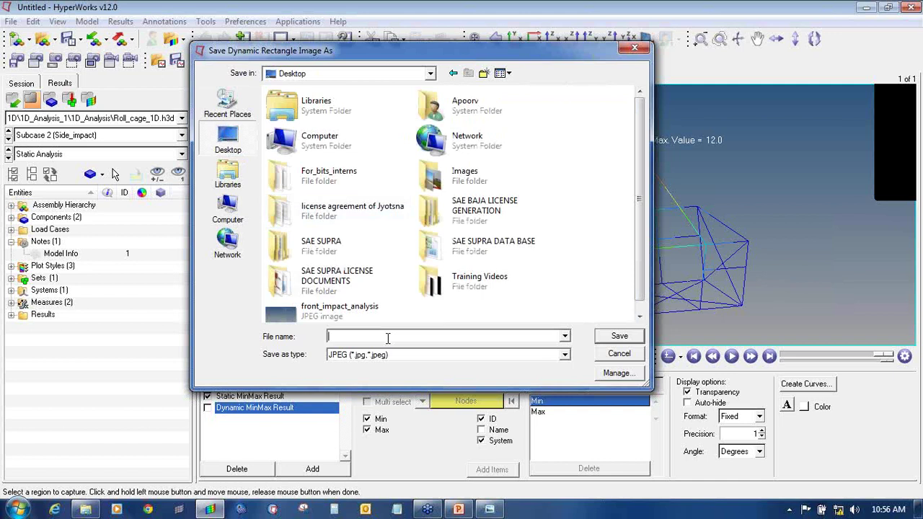
pyautogui.write('Side_impact')
pyautogui.press('Return')
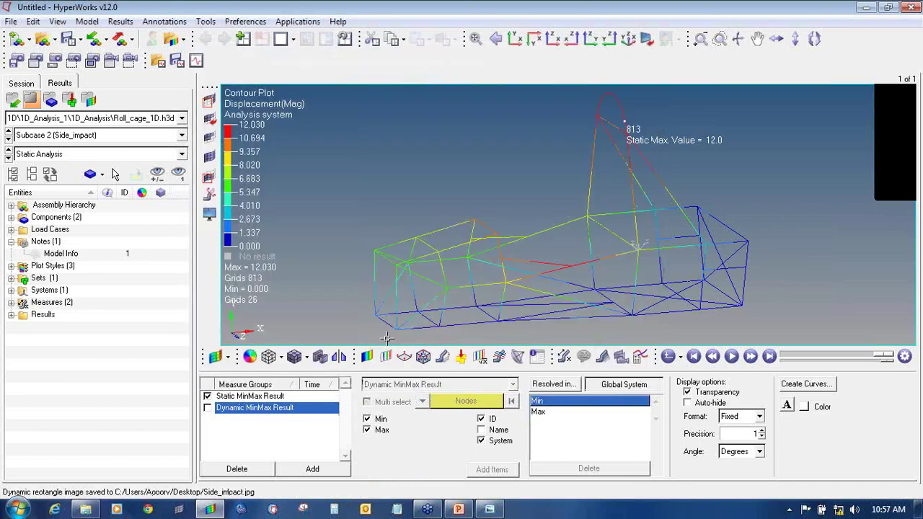
# Step: Bring up the Side_impact image saved on the Desktop and paste it into slide 2 of the PowerPoint presentation
pyautogui.click(866, 7)
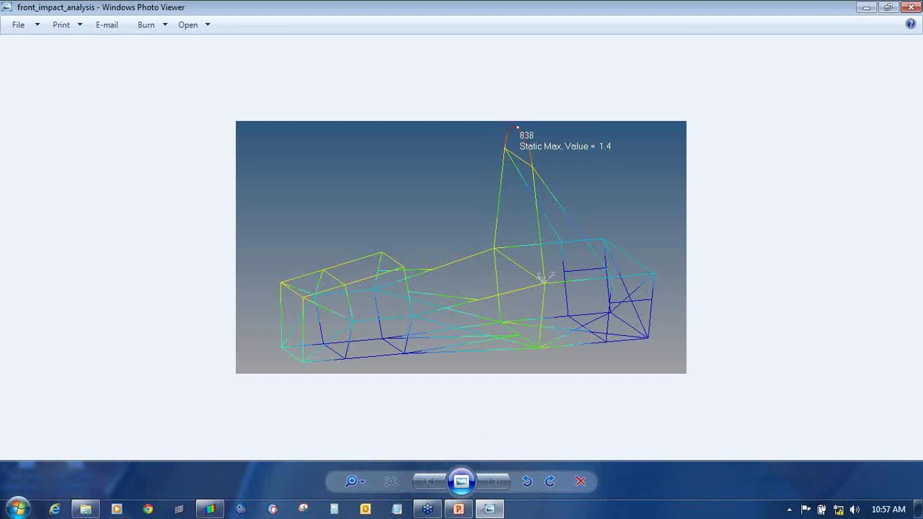
pyautogui.click(911, 8)
pyautogui.doubleClick(134, 367)
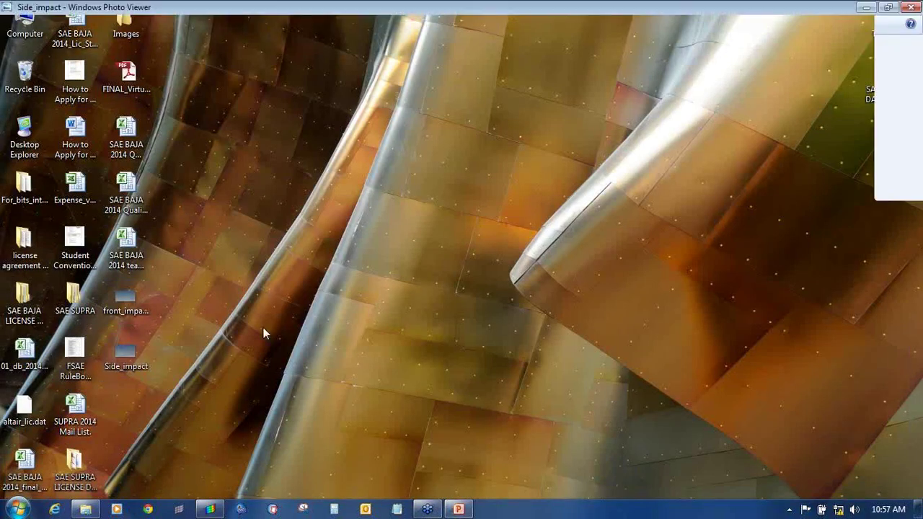
pyautogui.click(458, 508)
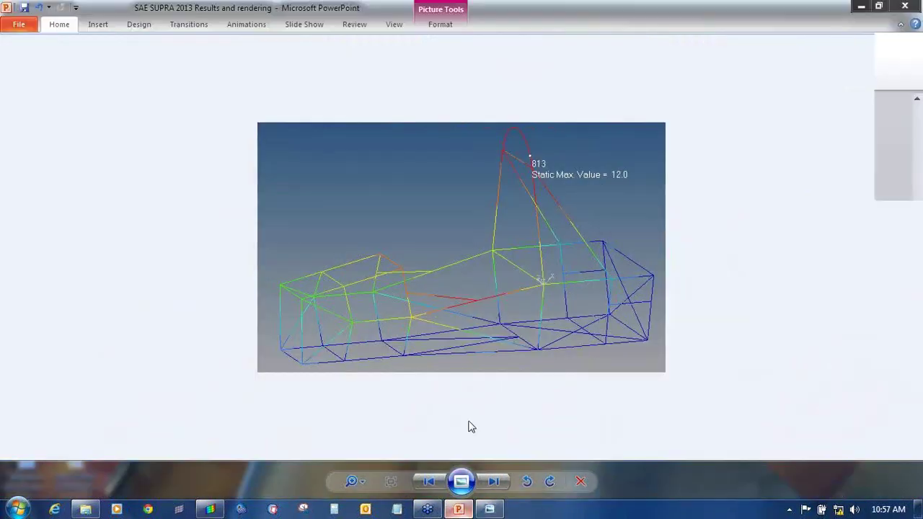
pyautogui.hotkey('ctrl', 'v')
# Step: Shrink the pasted side impact picture to the size of the front impact picture and place it to the right of it
pyautogui.moveTo(515, 229); pyautogui.dragTo(501, 253)
pyautogui.moveTo(700, 391); pyautogui.dragTo(502, 275)
pyautogui.moveTo(522, 221); pyautogui.dragTo(519, 220)
pyautogui.moveTo(445, 211); pyautogui.dragTo(656, 211)
pyautogui.click(628, 336)
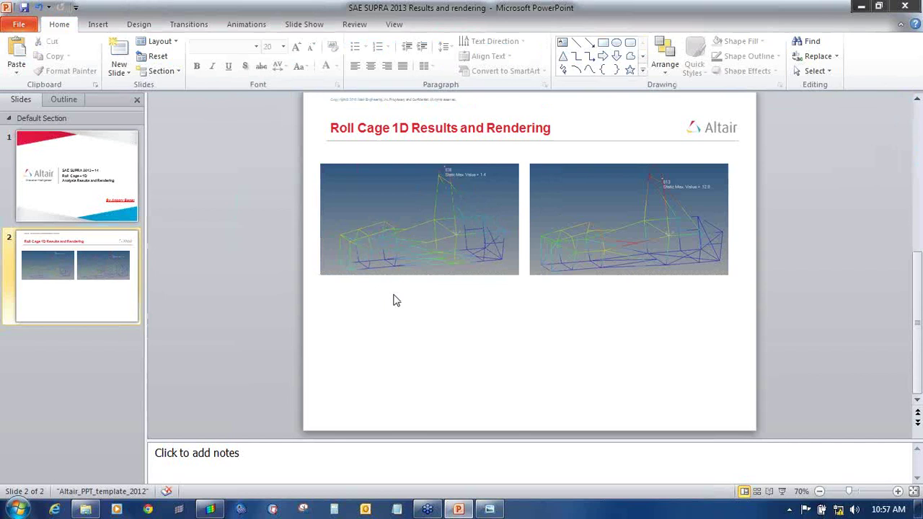
# Step: Return to HyperWorks, switch the results to Subcase 3 (Torsional_analysis), and set the contour result type to Element Stresses (1D)
pyautogui.click(210, 509)
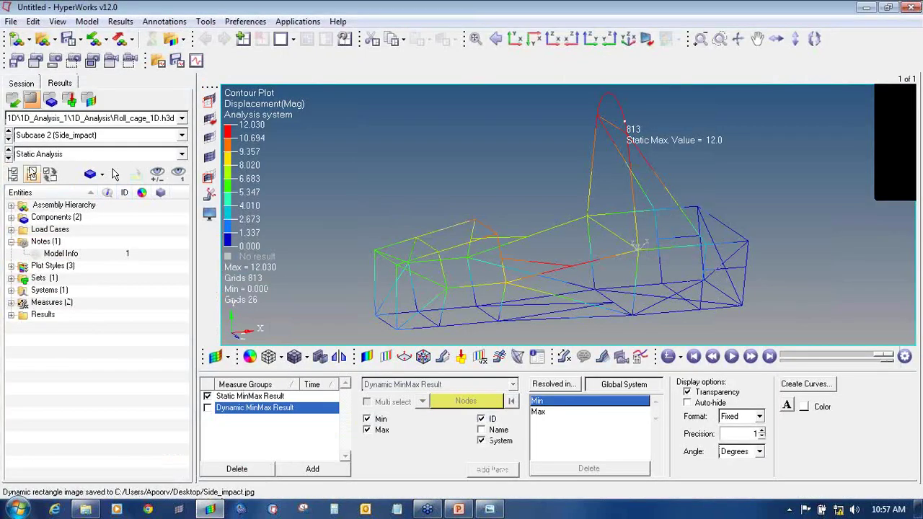
pyautogui.click(8, 141)
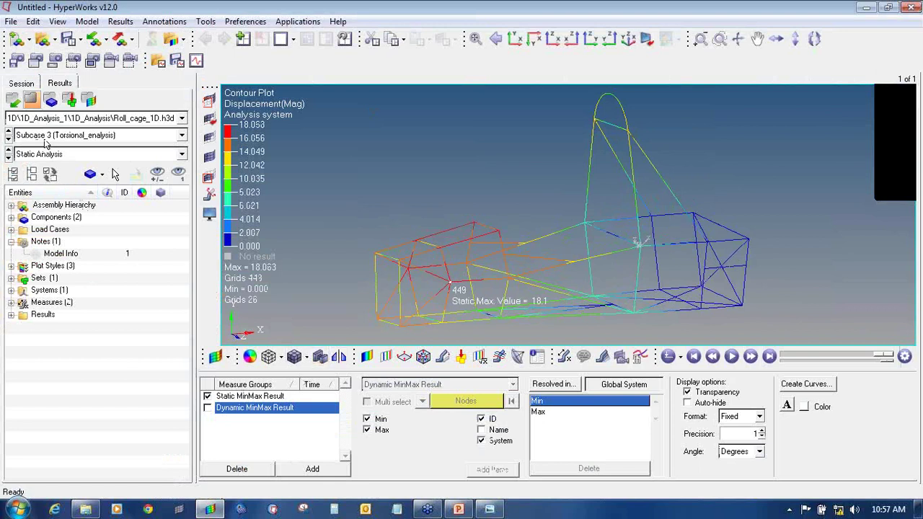
pyautogui.click(367, 356)
pyautogui.click(301, 397)
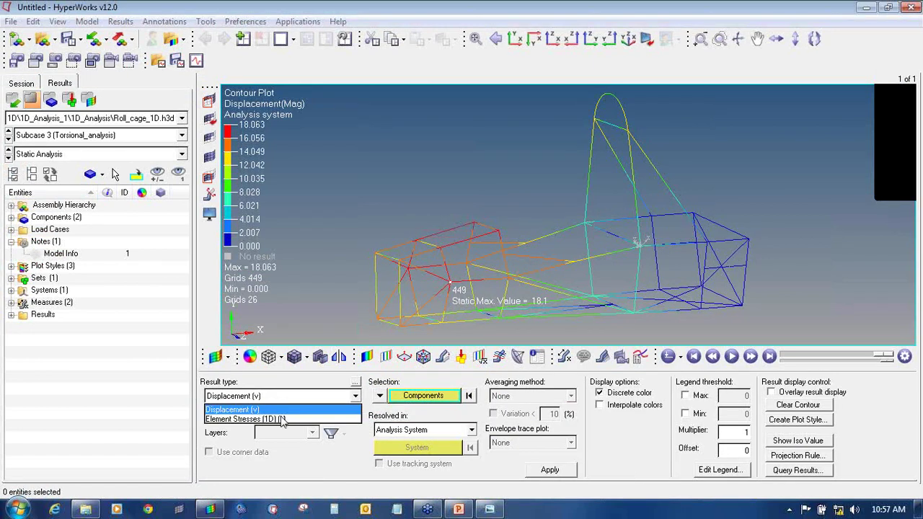
pyautogui.click(366, 356)
pyautogui.click(296, 395)
pyautogui.click(252, 419)
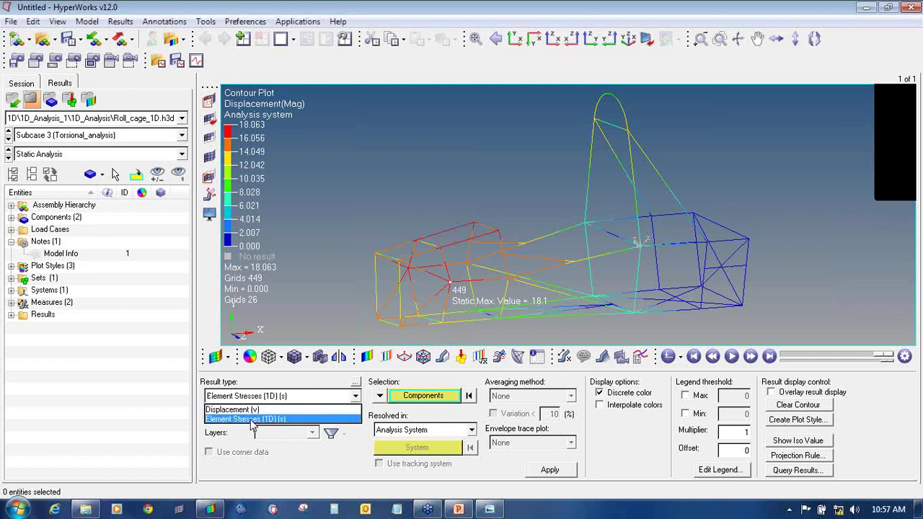
# Step: Contour the CBAR/CBEAM Axial Stress on the roll cage with the Simple averaging method
pyautogui.click(254, 414)
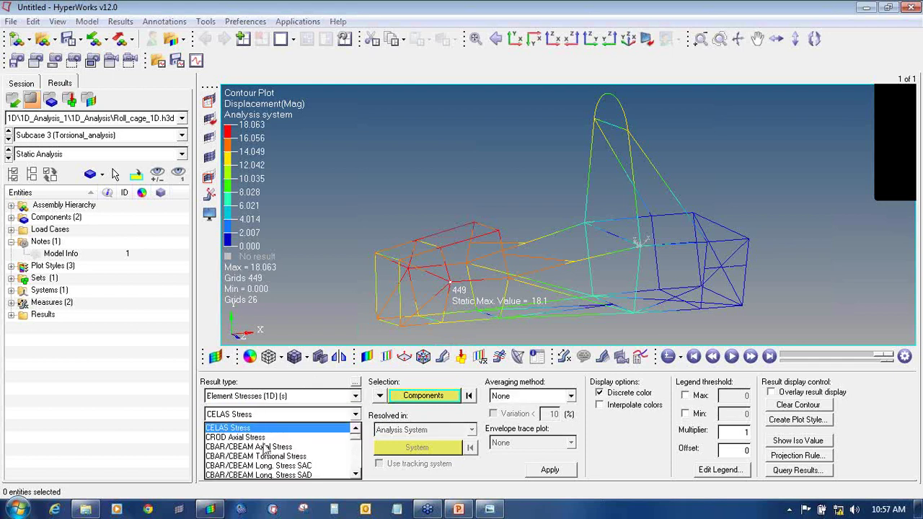
pyautogui.click(295, 447)
pyautogui.click(521, 401)
pyautogui.click(518, 419)
pyautogui.click(546, 469)
pyautogui.keyDown('ctrl'); pyautogui.moveTo(545, 193); pyautogui.dragTo(456, 212); pyautogui.keyUp('ctrl')
pyautogui.click(73, 59)
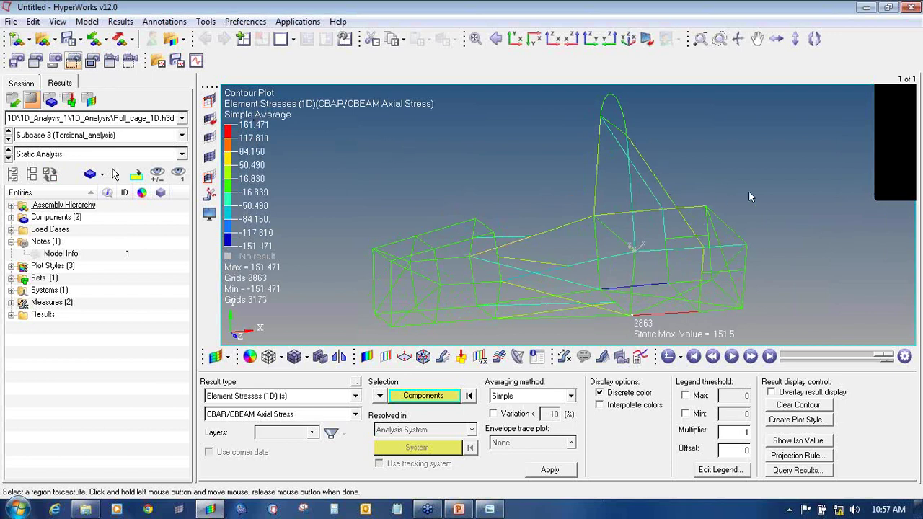
pyautogui.click(73, 59)
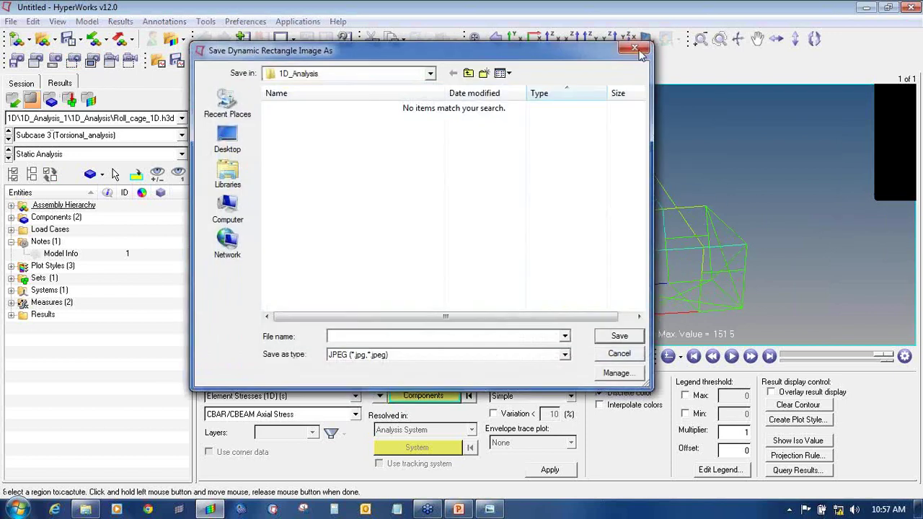
pyautogui.press('Escape')
# Step: Capture a rectangular region around the torsional stress contour and save it to the Desktop as the JPEG Torsional_Analysis
pyautogui.keyDown('ctrl'); pyautogui.moveTo(721, 216); pyautogui.dragTo(817, 208, button='right'); pyautogui.keyUp('ctrl')
pyautogui.click(75, 62)
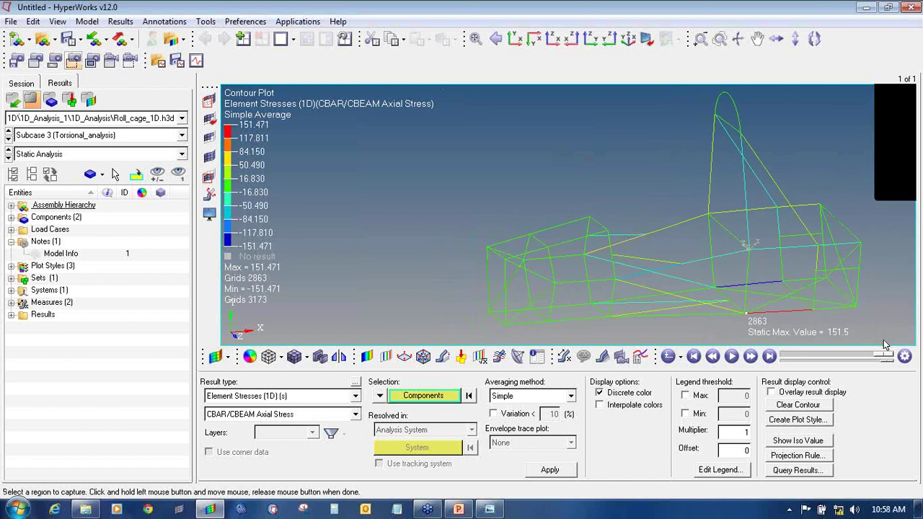
pyautogui.moveTo(885, 344); pyautogui.dragTo(886, 345)
pyautogui.click(228, 141)
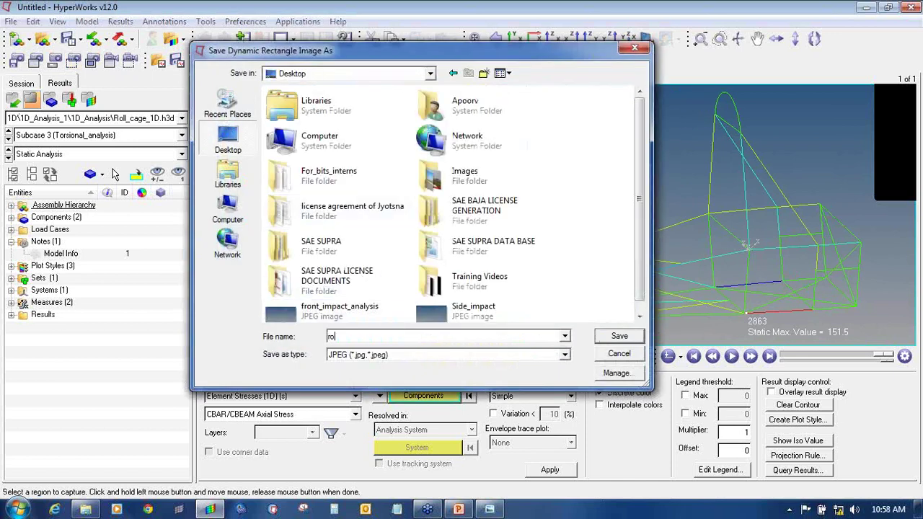
pyautogui.press('BackSpace')
pyautogui.press('BackSpace')
pyautogui.press('Return')
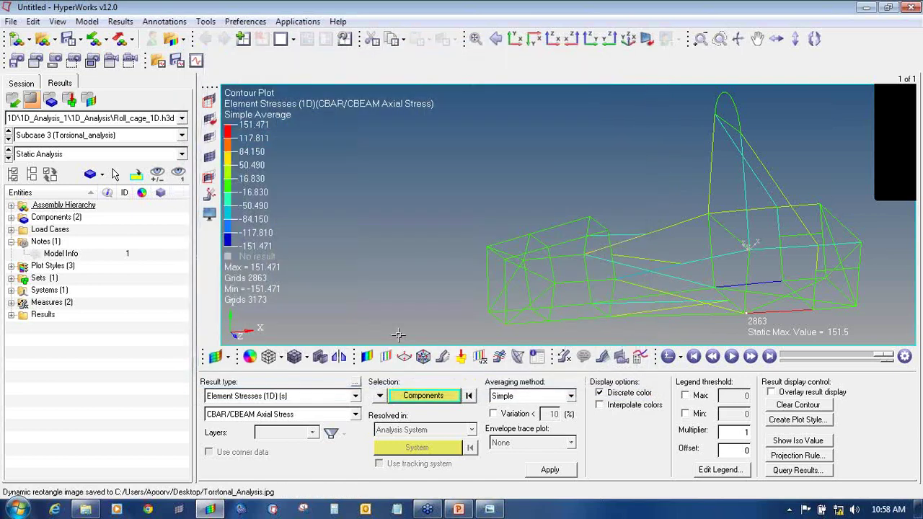
# Step: Bring up the Torsional_Analysis image from the Desktop and paste it into slide 2 of the PowerPoint presentation
pyautogui.click(861, 6)
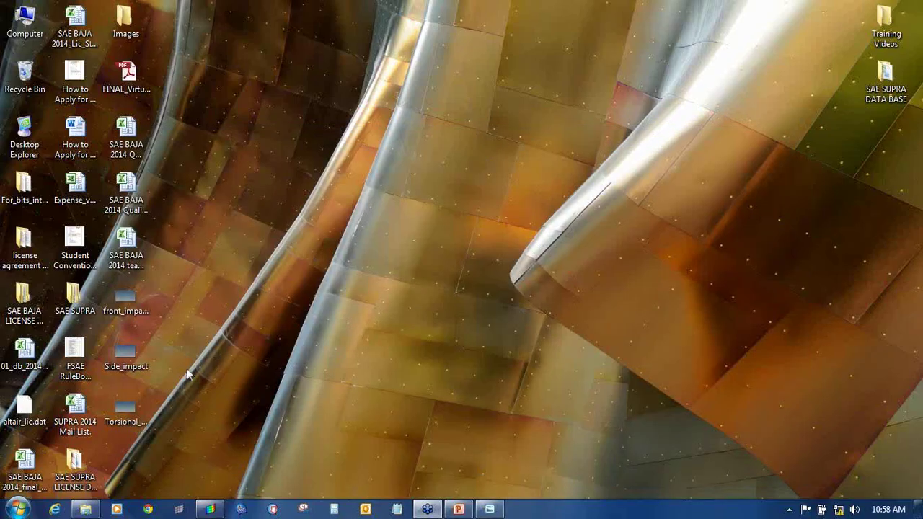
pyautogui.doubleClick(125, 413)
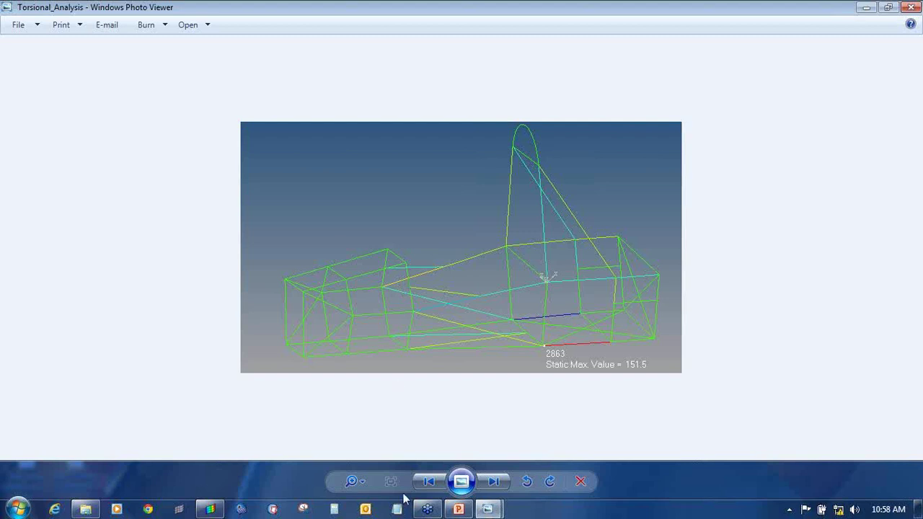
pyautogui.moveTo(457, 509)
pyautogui.click(464, 365)
pyautogui.hotkey('ctrl', 'v')
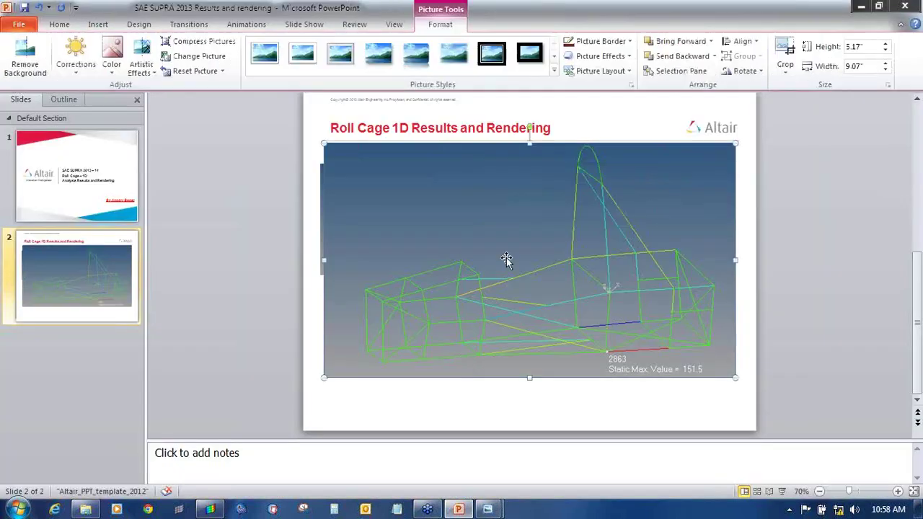
# Step: Shrink the torsional picture to match the front impact picture, place it directly below that one, and preview the slide as a slide show
pyautogui.moveTo(735, 378); pyautogui.dragTo(539, 280)
pyautogui.moveTo(438, 228); pyautogui.dragTo(432, 351)
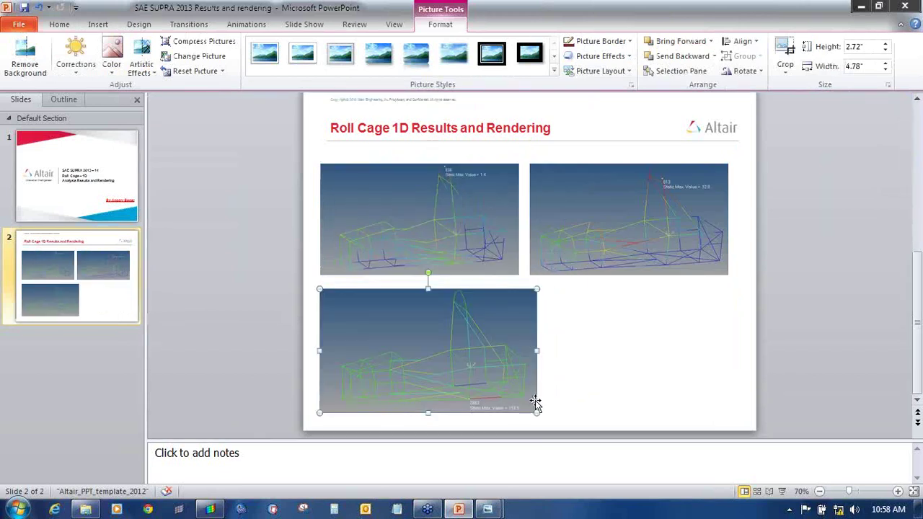
pyautogui.moveTo(536, 413); pyautogui.dragTo(514, 401)
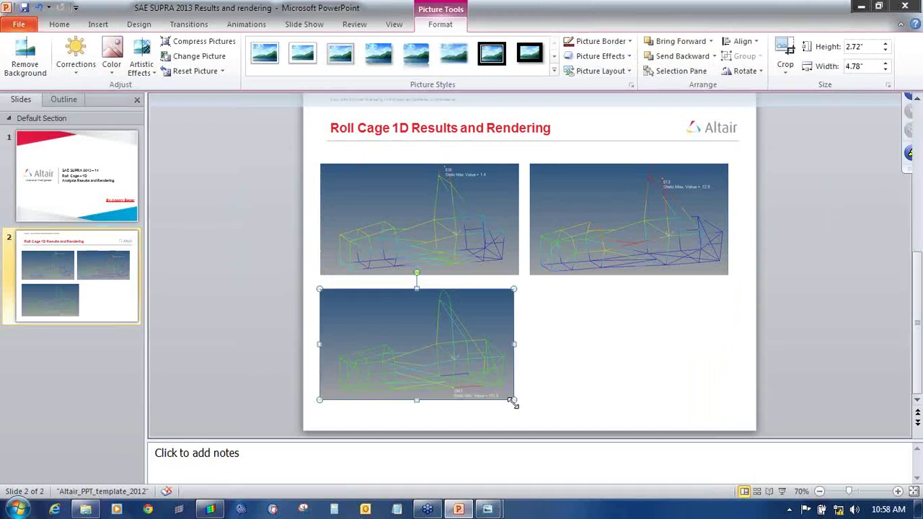
pyautogui.click(575, 383)
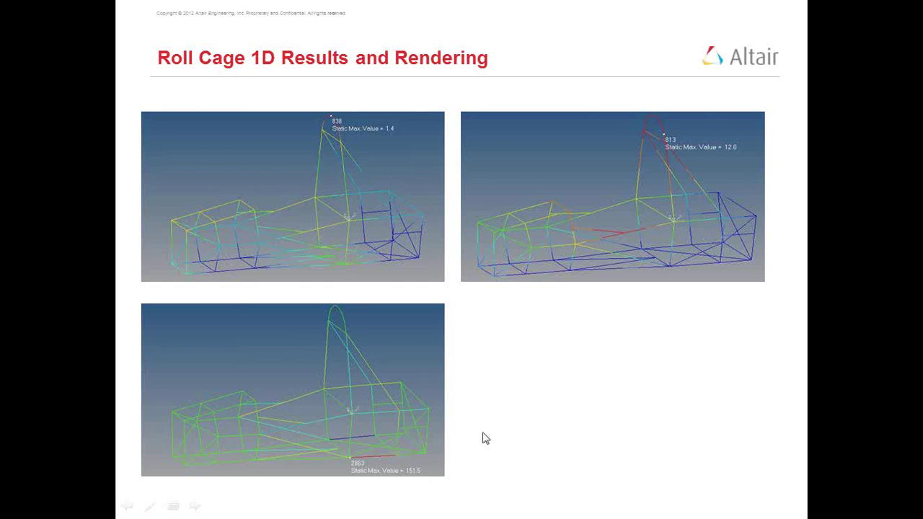
pyautogui.press('Escape')
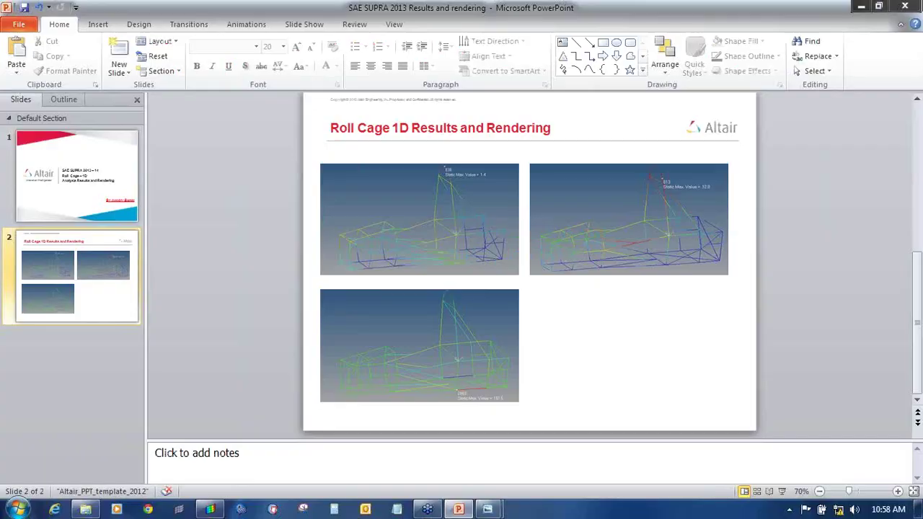
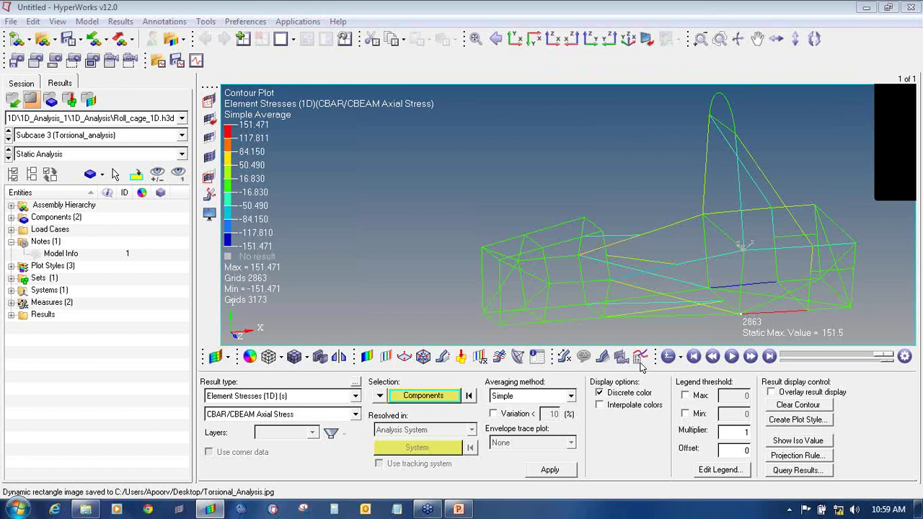
pyautogui.click(885, 173)
pyautogui.click(870, 185)
pyautogui.moveTo(621, 347)
pyautogui.mouseDown()
pyautogui.moveTo(611, 361)
pyautogui.moveTo(634, 366)
pyautogui.mouseUp()
pyautogui.click(914, 164)
pyautogui.click(893, 175)
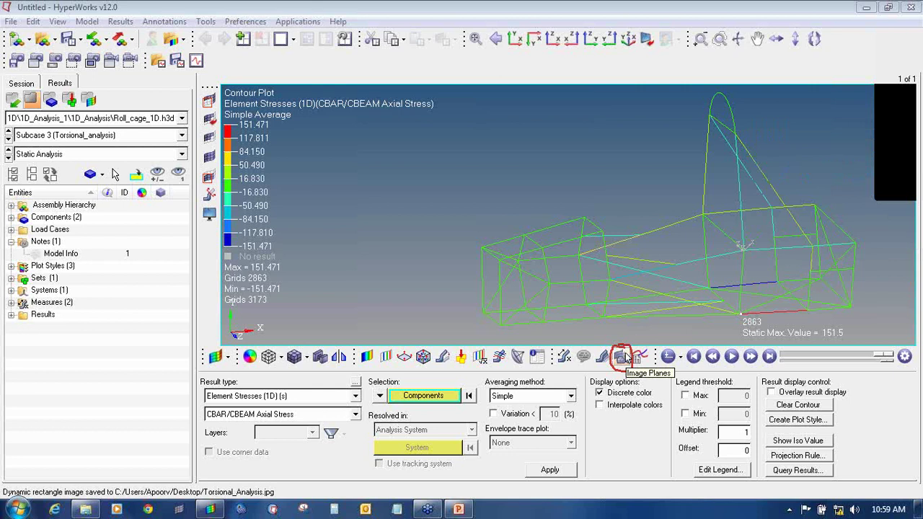
# Step: Open the image plane settings for the HyperWorks model and choose the 2D type for Image 1
pyautogui.click(621, 356)
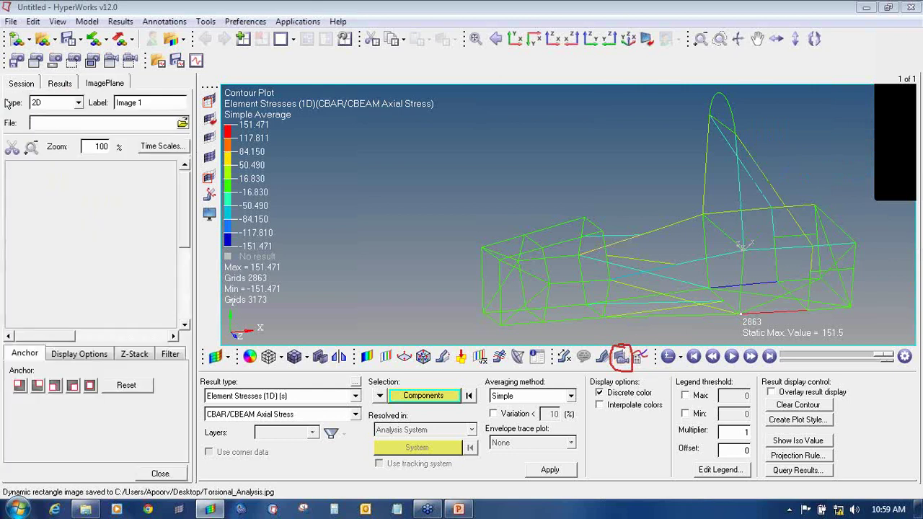
pyautogui.click(48, 105)
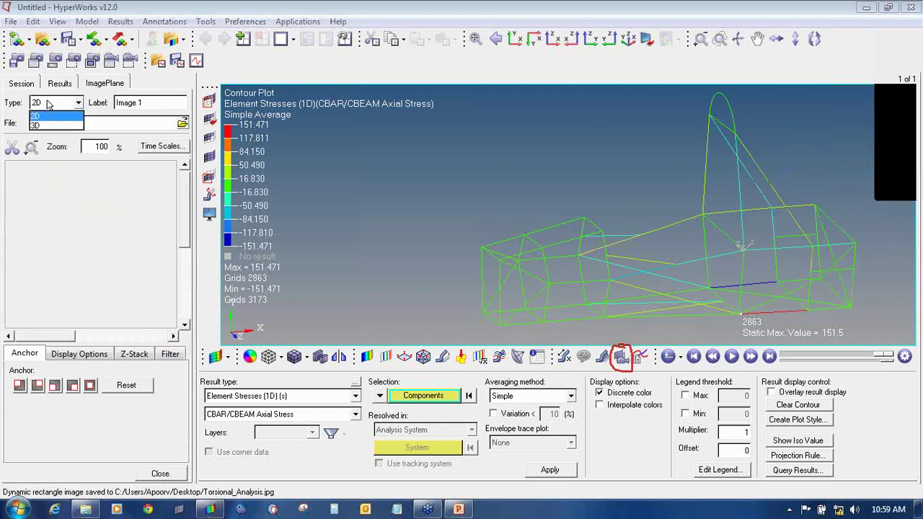
pyautogui.click(50, 119)
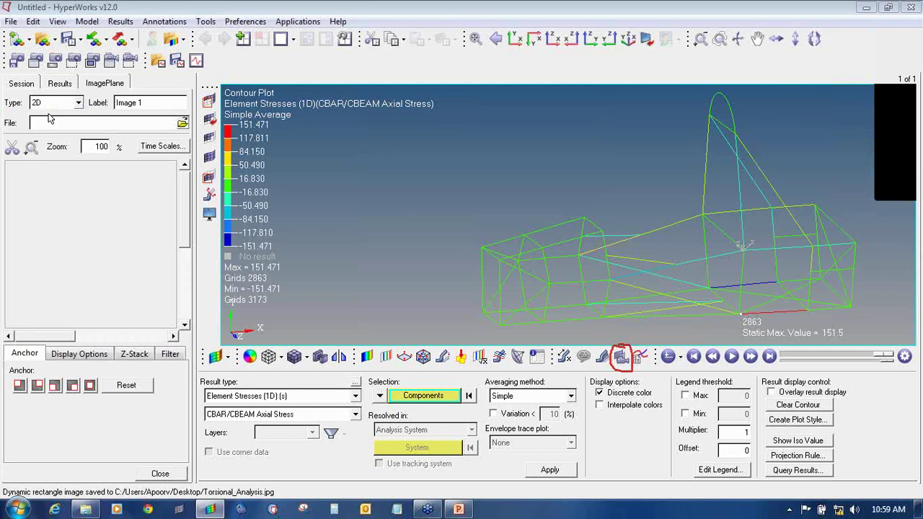
pyautogui.moveTo(147, 105); pyautogui.dragTo(104, 103)
pyautogui.click(49, 186)
# Step: Load HyperWorks_logo.jpg from the Images folder on the Desktop as the image plane's file
pyautogui.click(182, 124)
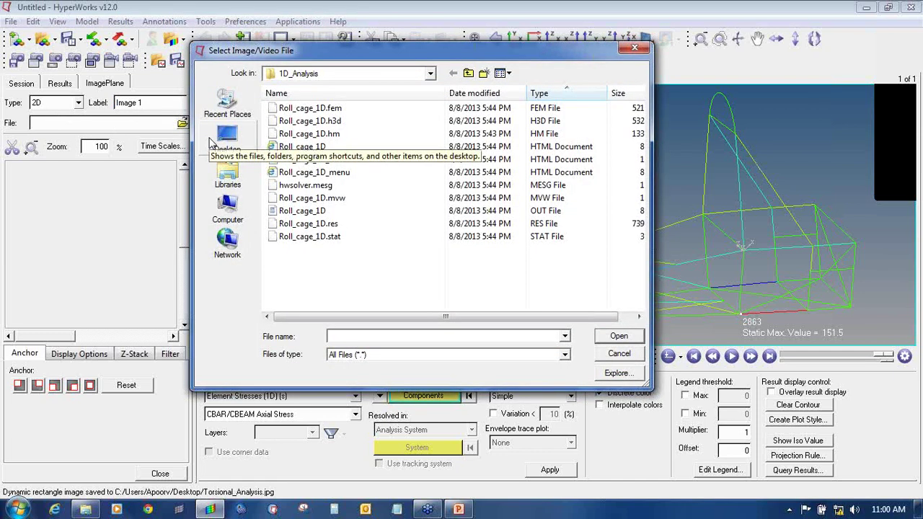
pyautogui.click(216, 141)
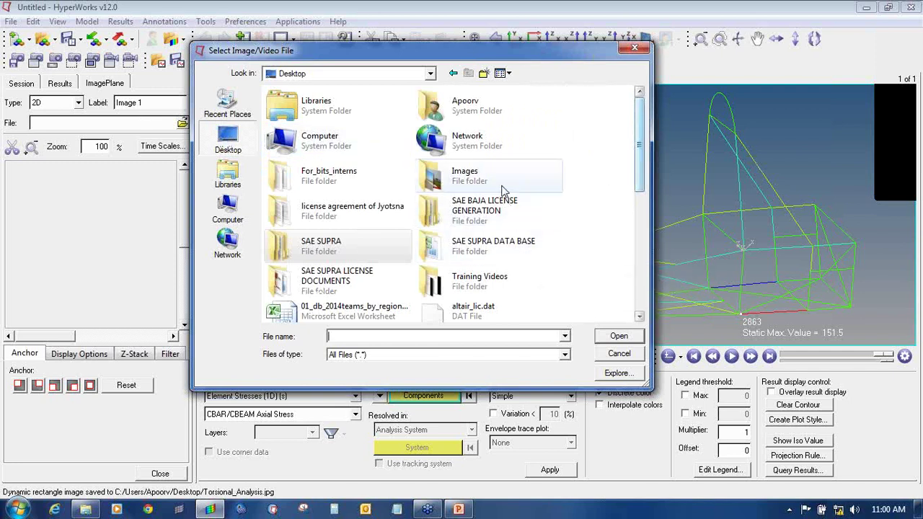
pyautogui.click(476, 185)
pyautogui.doubleClick(476, 185)
pyautogui.doubleClick(513, 126)
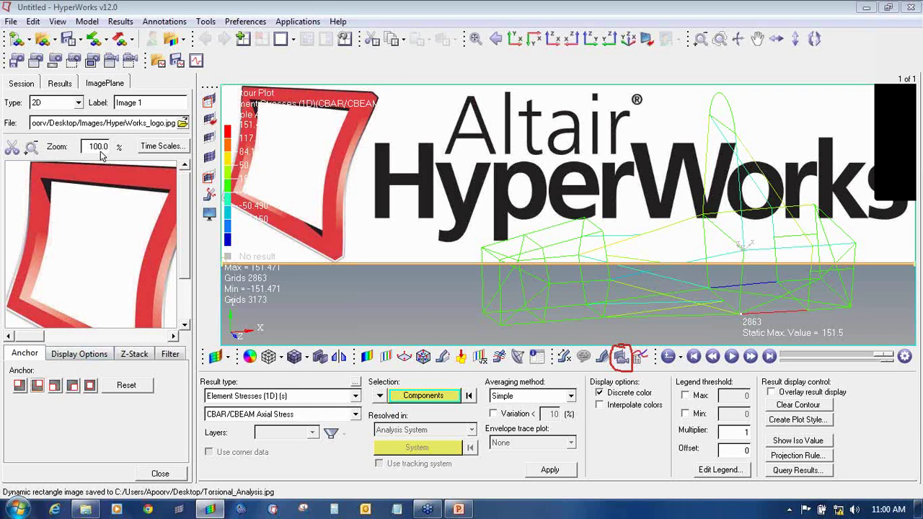
# Step: Set the image preview zoom to 25%, shrink the logo into the upper-right corner of the contour view, and return to the results browser
pyautogui.moveTo(32, 147); pyautogui.dragTo(142, 151)
pyautogui.click(162, 147)
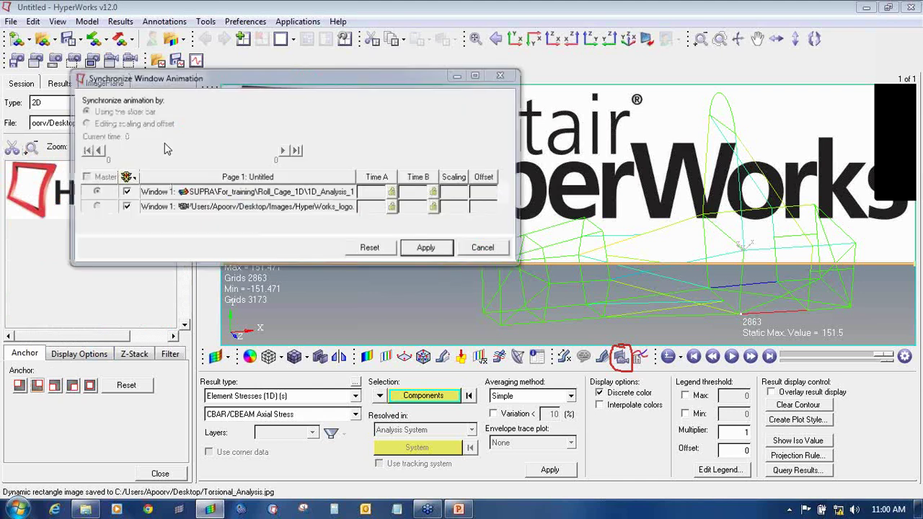
pyautogui.click(484, 248)
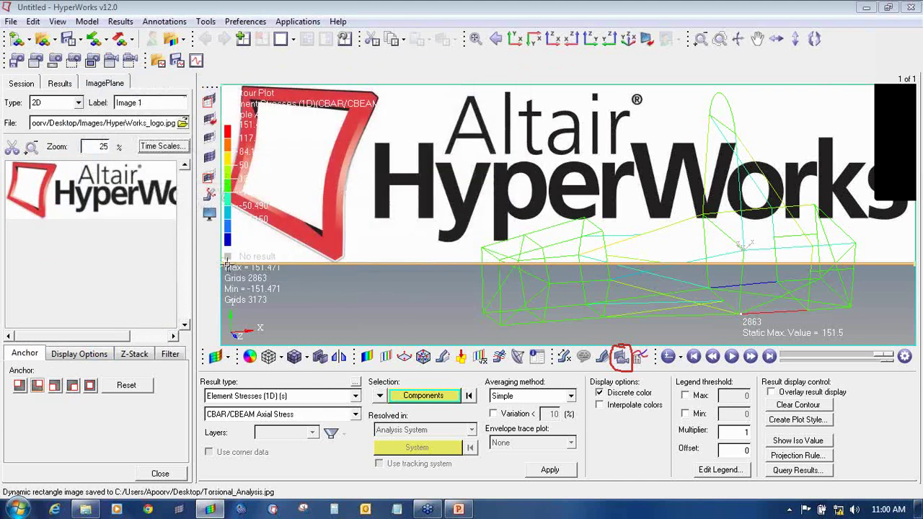
pyautogui.moveTo(225, 264); pyautogui.dragTo(730, 132)
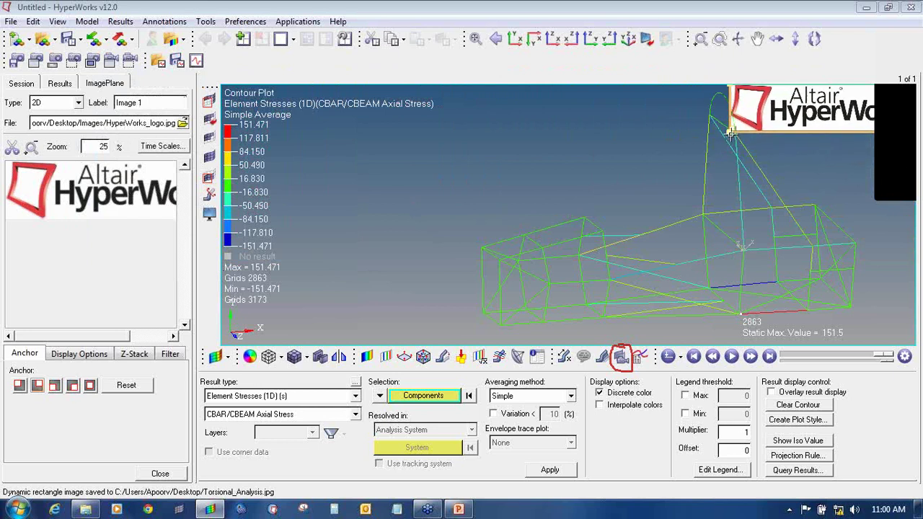
pyautogui.keyDown('ctrl'); pyautogui.moveTo(713, 203); pyautogui.dragTo(685, 209, button='right'); pyautogui.keyUp('ctrl')
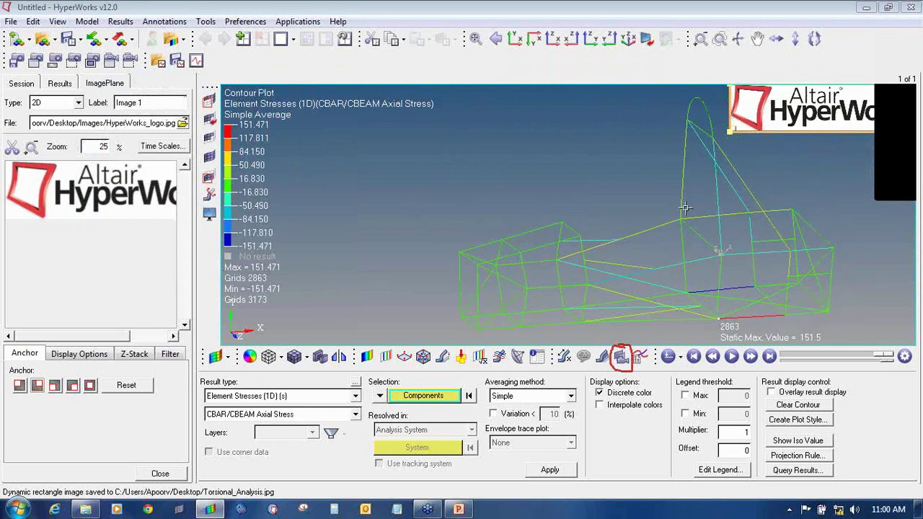
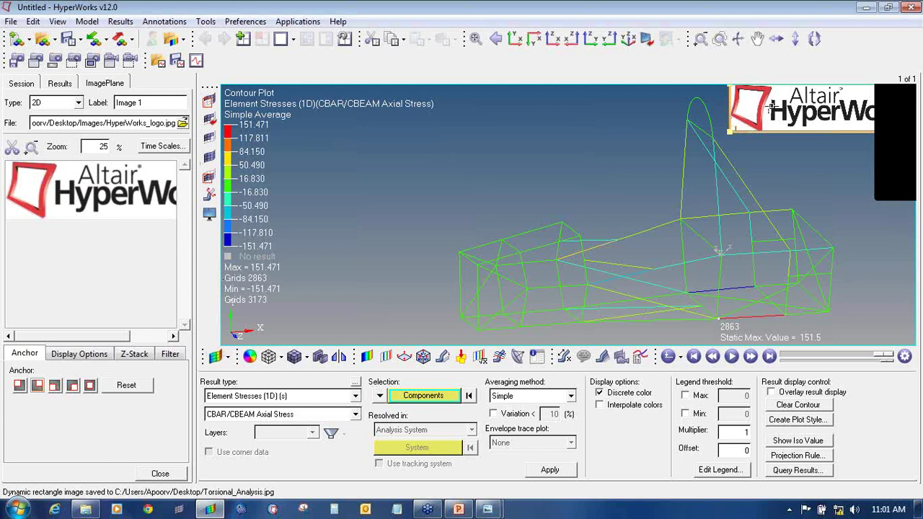
pyautogui.click(59, 83)
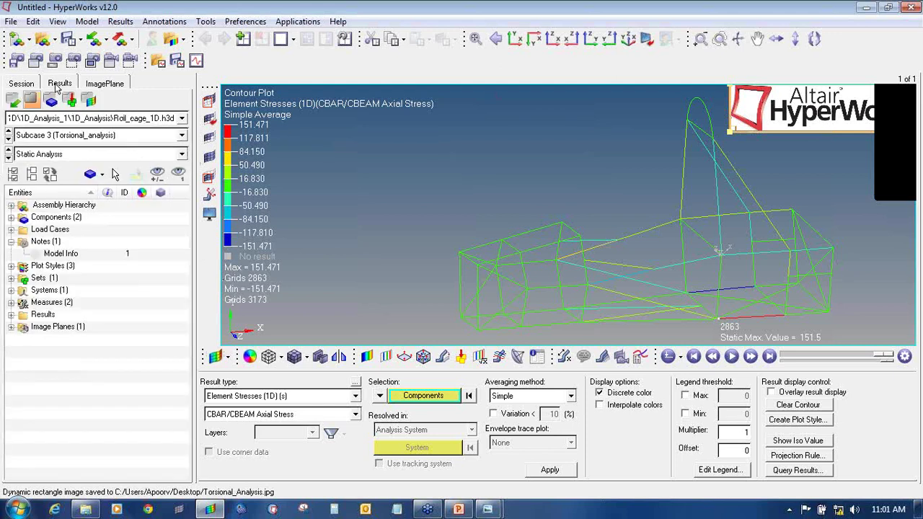
# Step: Delete the existing logo image plane from the model's results and confirm the deletion
pyautogui.rightClick(42, 326)
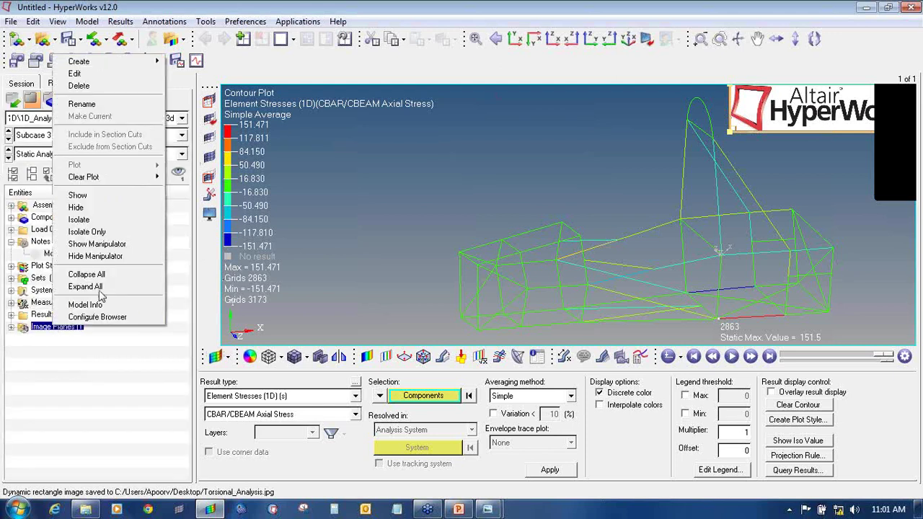
pyautogui.click(81, 85)
pyautogui.click(473, 305)
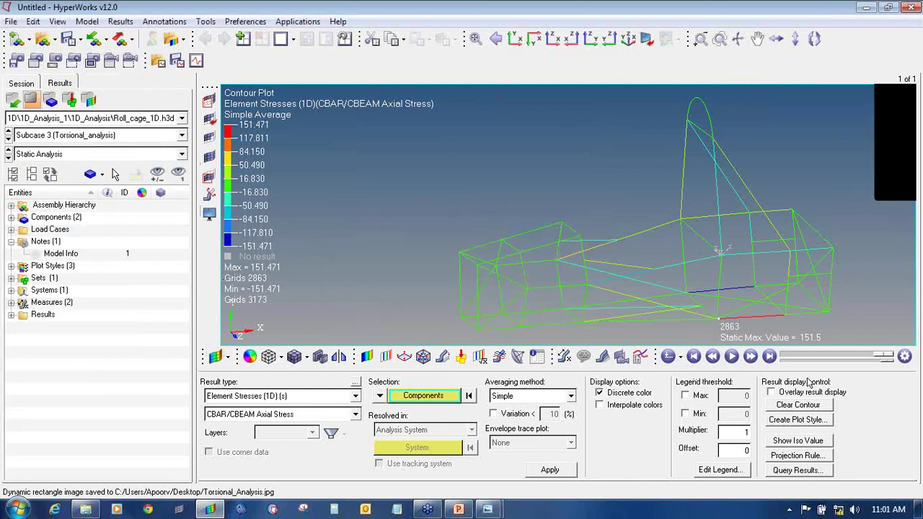
# Step: Create a new 2D image plane and load Altair_image.png from the Desktop as its file
pyautogui.click(622, 358)
pyautogui.click(182, 123)
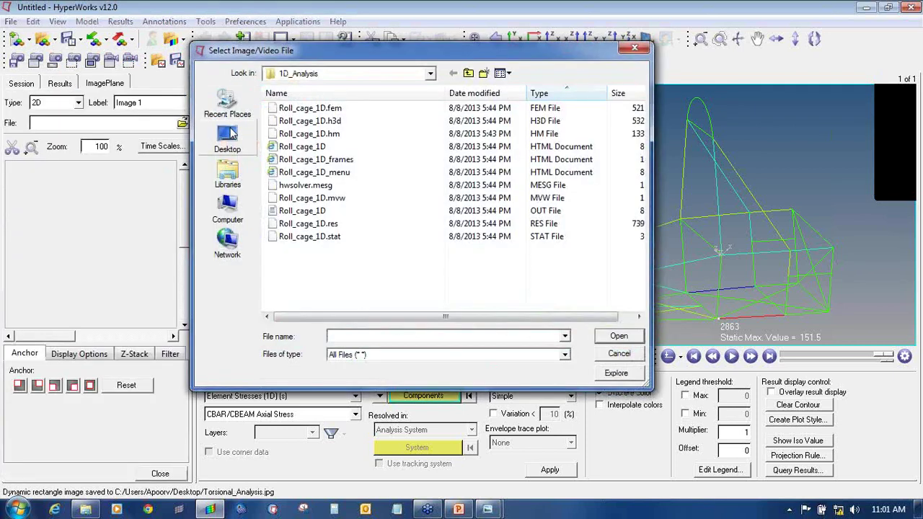
pyautogui.click(227, 139)
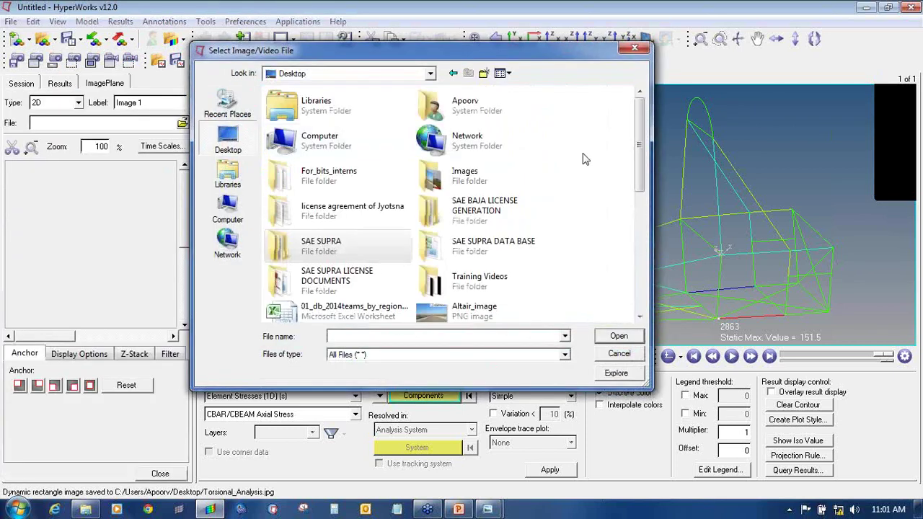
pyautogui.click(472, 310)
pyautogui.click(618, 336)
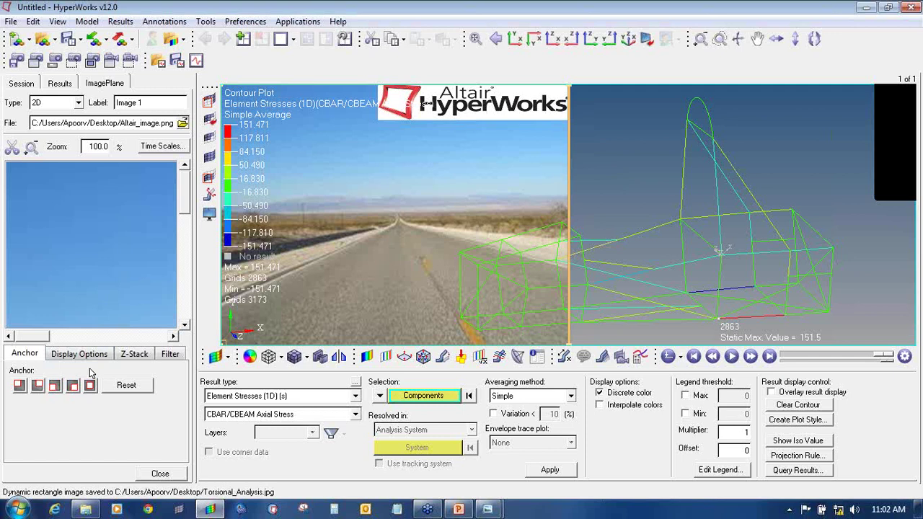
# Step: Anchor the road image at the lower-right corner of the contour view and orient the roll cage along the road
pyautogui.click(34, 387)
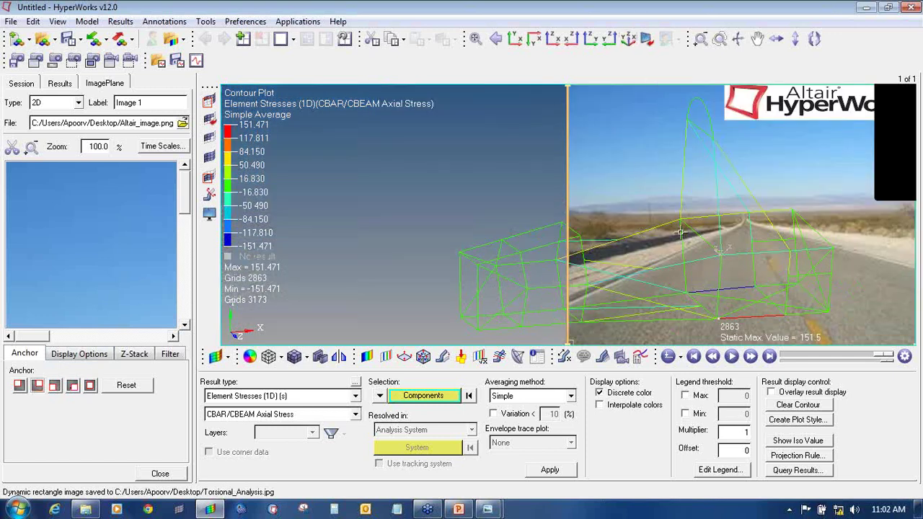
pyautogui.keyDown('ctrl'); pyautogui.moveTo(683, 238); pyautogui.dragTo(752, 264); pyautogui.keyUp('ctrl')
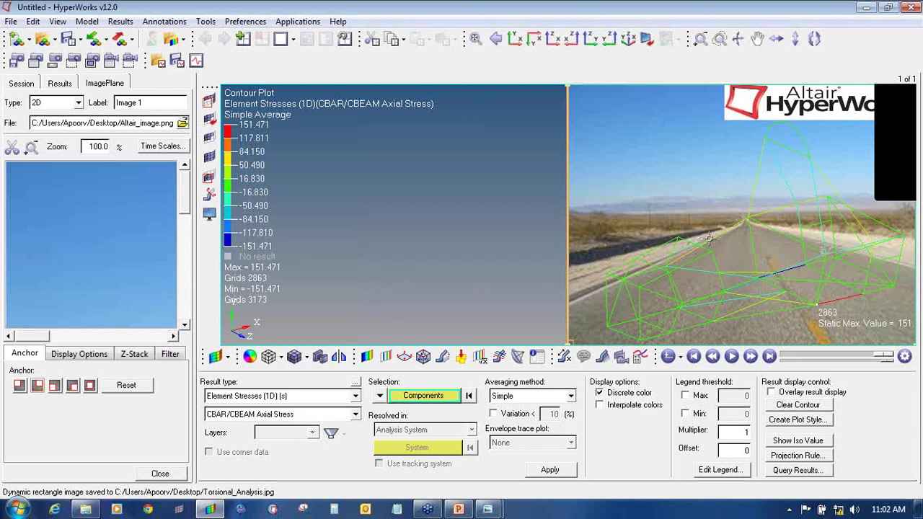
pyautogui.keyDown('ctrl'); pyautogui.moveTo(727, 241); pyautogui.dragTo(753, 288); pyautogui.keyUp('ctrl')
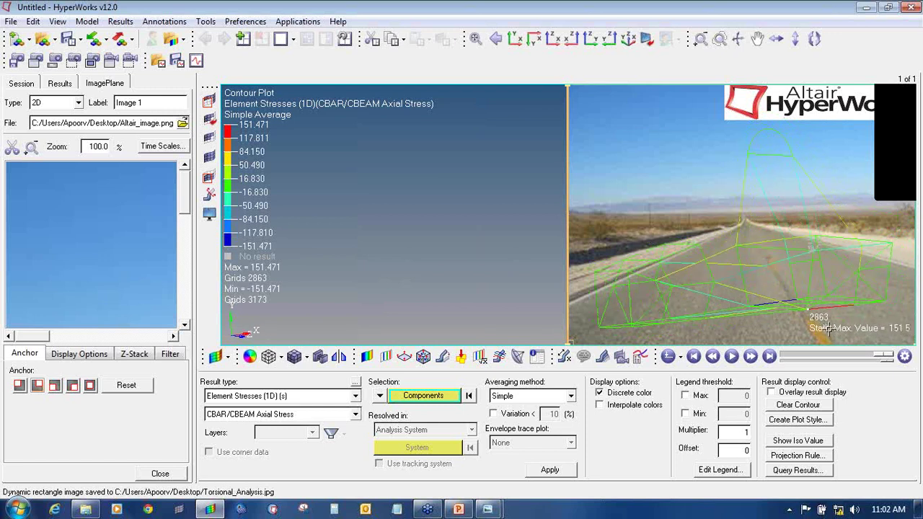
# Step: Turn off the Static MinMax Result measure so its label is hidden from the contour view
pyautogui.click(564, 356)
pyautogui.click(250, 398)
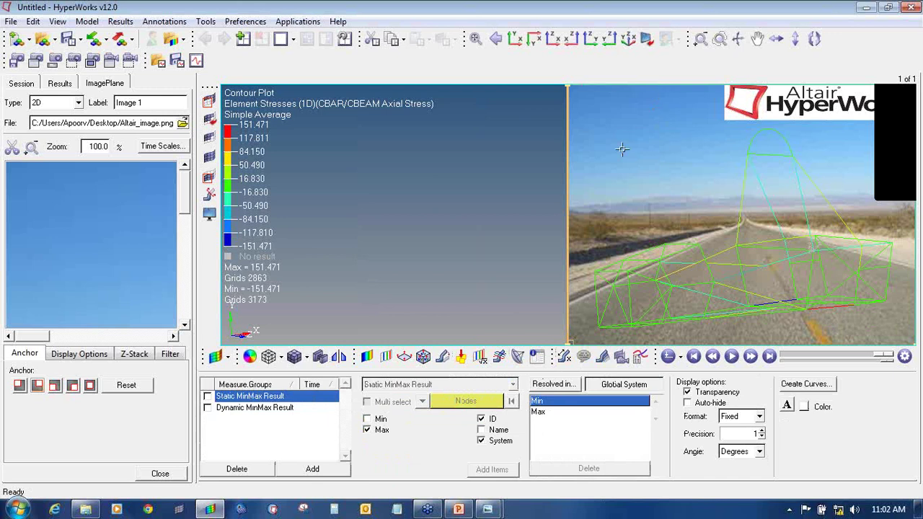
# Step: Add a new window-attached note, release it from the screen anchor, and move it to the road image's upper-left corner
pyautogui.click(583, 357)
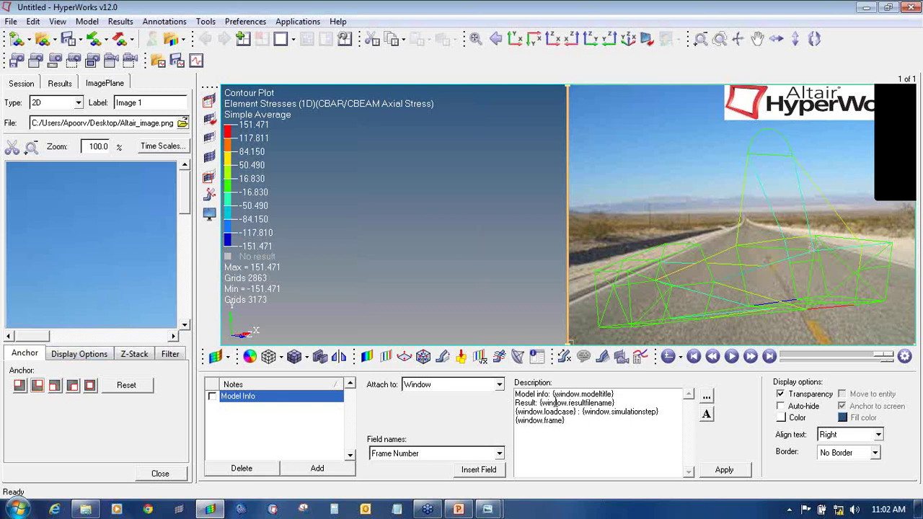
pyautogui.click(315, 470)
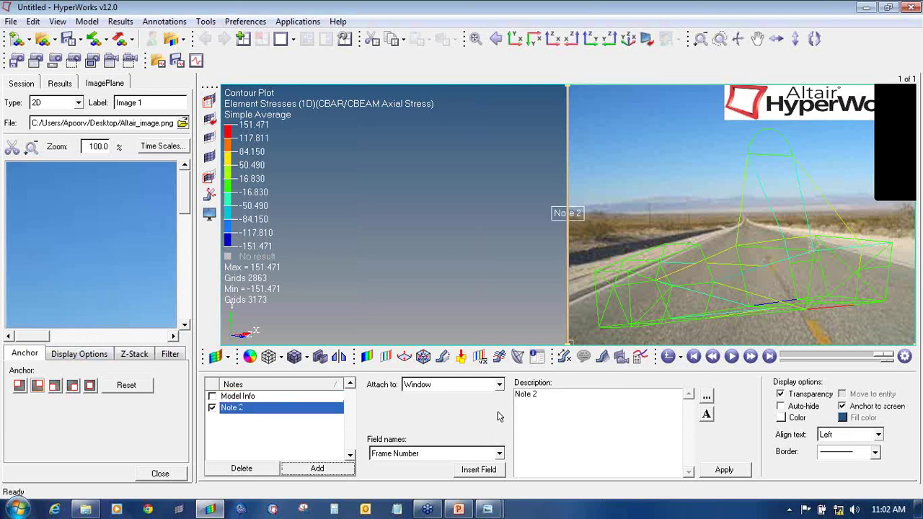
pyautogui.click(842, 406)
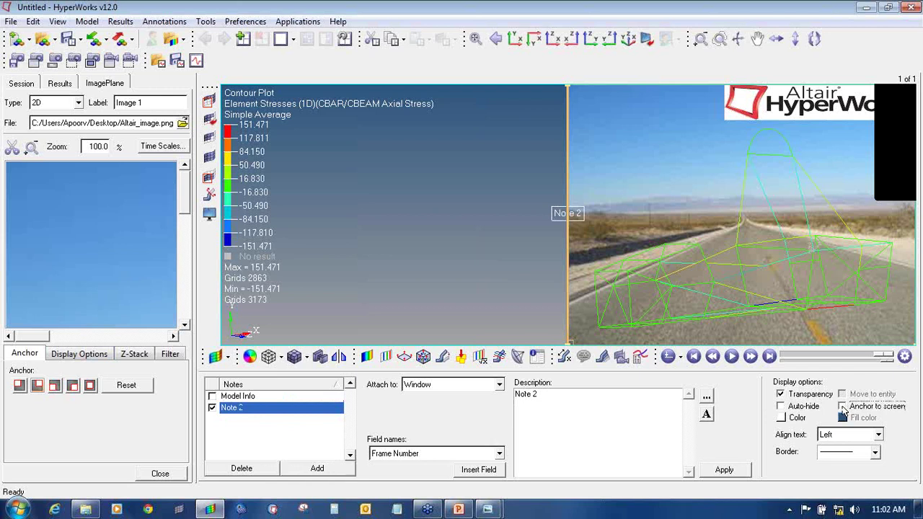
pyautogui.moveTo(561, 209); pyautogui.dragTo(583, 88)
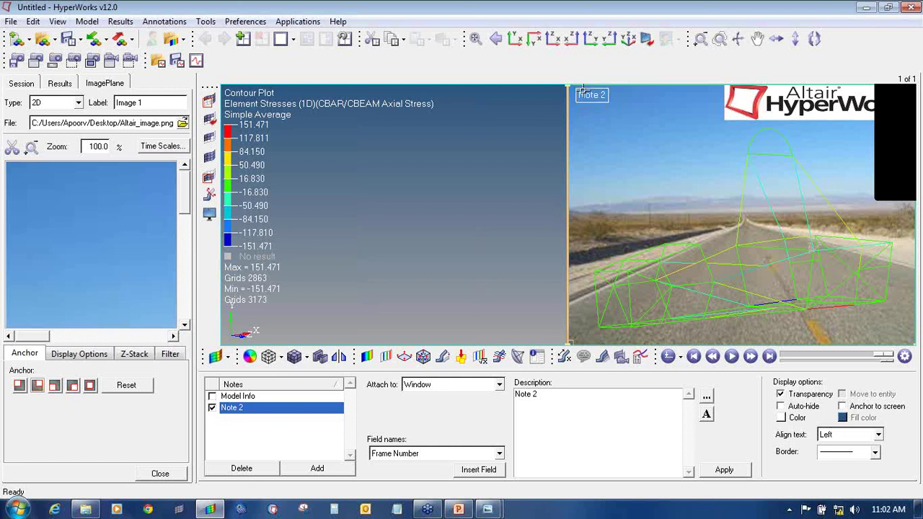
# Step: Set the note's text to "Torsional Analysis", "Max Stress :- 151.4 N/mm2", "Factor of Safety :- 2" and reposition it beside the logo
pyautogui.tripleClick(532, 395)
pyautogui.write('Torsional Analysis')
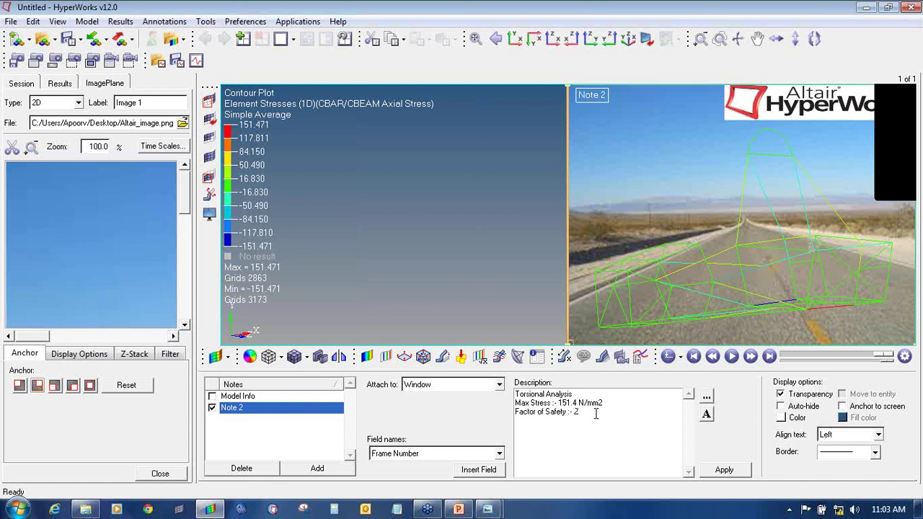
pyautogui.moveTo(595, 413); pyautogui.dragTo(514, 393)
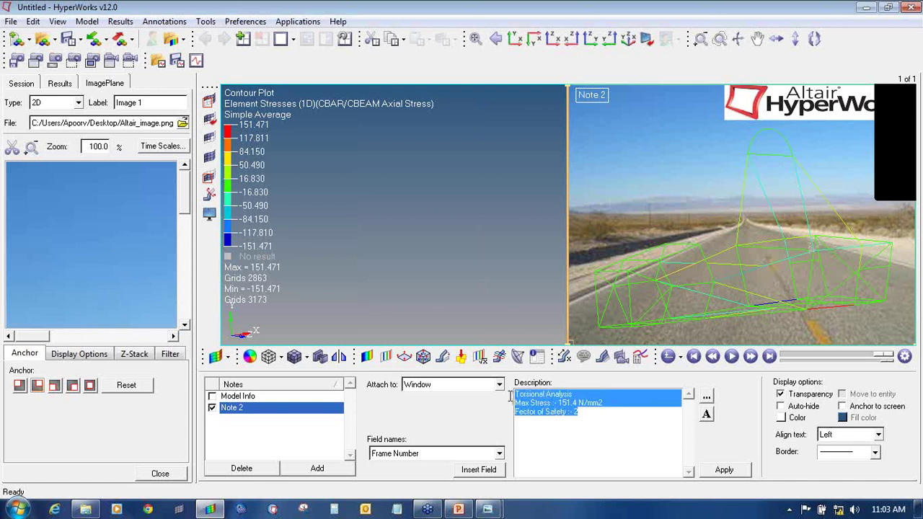
pyautogui.click(724, 470)
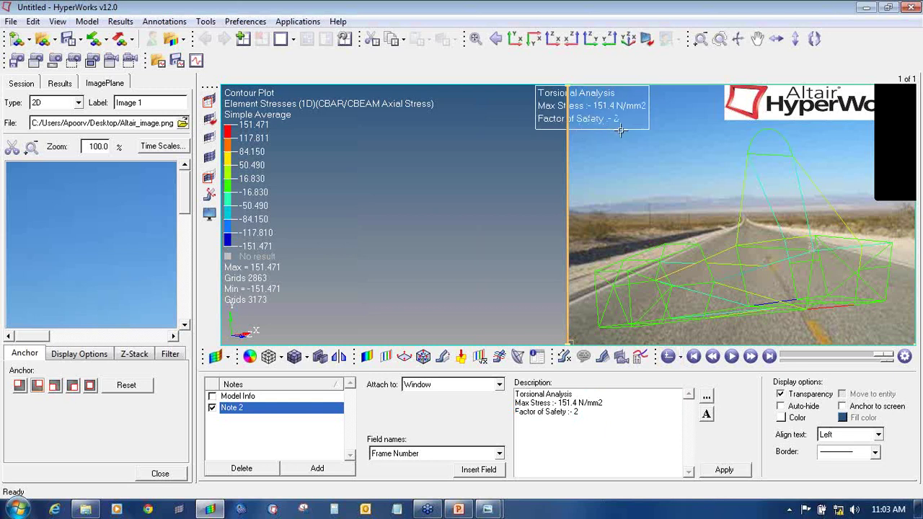
pyautogui.moveTo(651, 106); pyautogui.dragTo(699, 104)
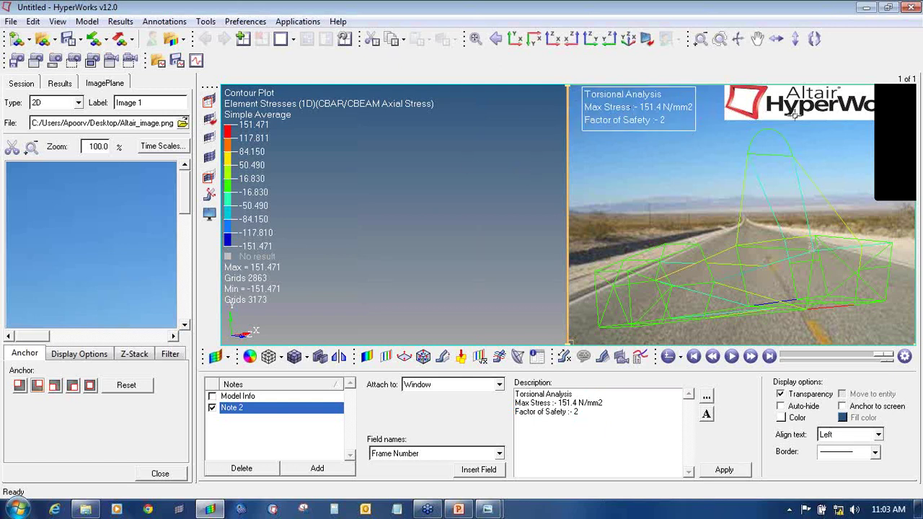
pyautogui.keyDown('ctrl'); pyautogui.moveTo(810, 221); pyautogui.dragTo(782, 265); pyautogui.keyUp('ctrl')
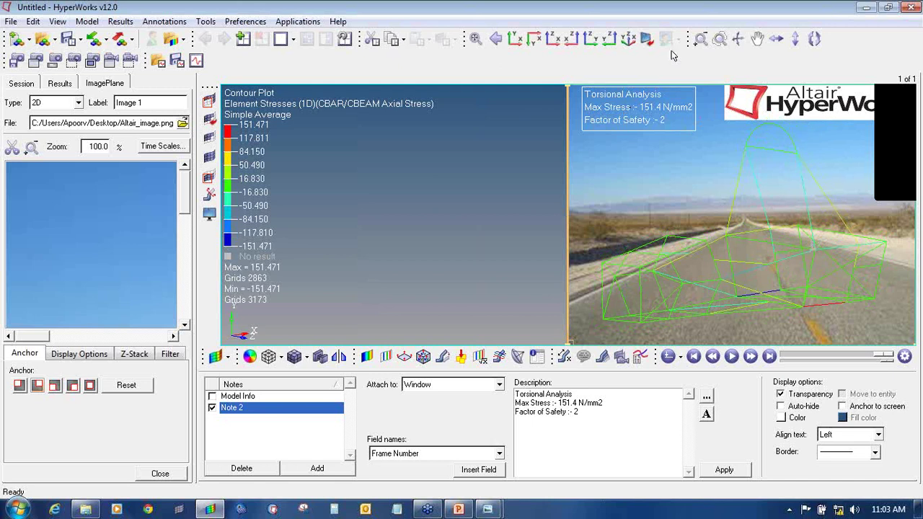
# Step: Capture the road image region as a JPEG named torsional on the Desktop and open it for checking
pyautogui.click(73, 61)
pyautogui.moveTo(771, 259); pyautogui.dragTo(916, 352)
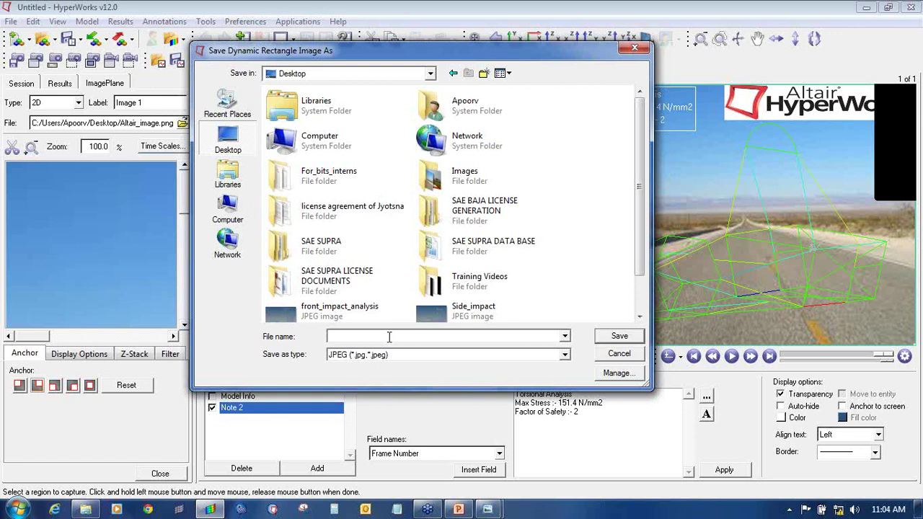
pyautogui.write('torsional')
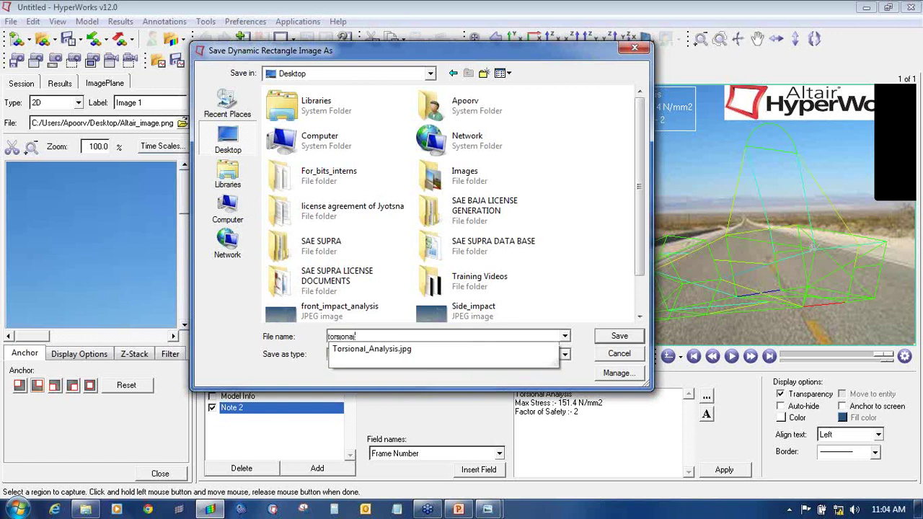
pyautogui.press('Return')
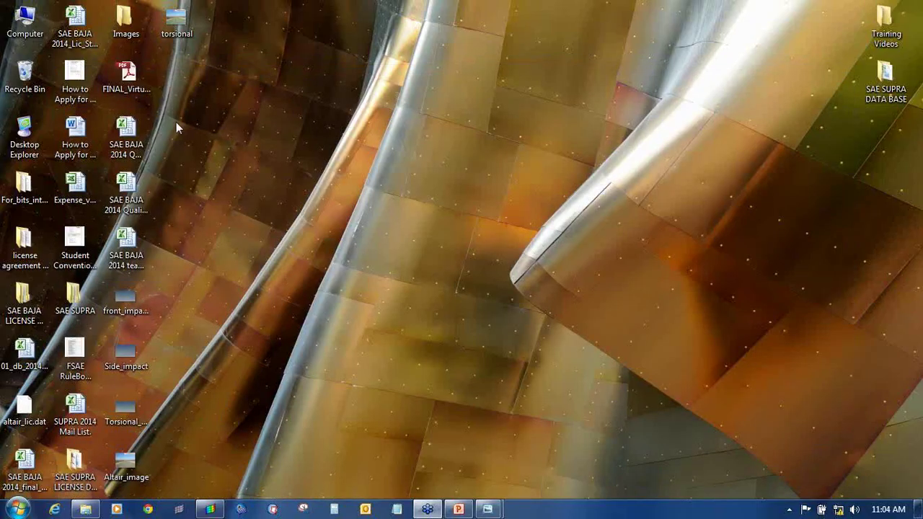
pyautogui.doubleClick(177, 21)
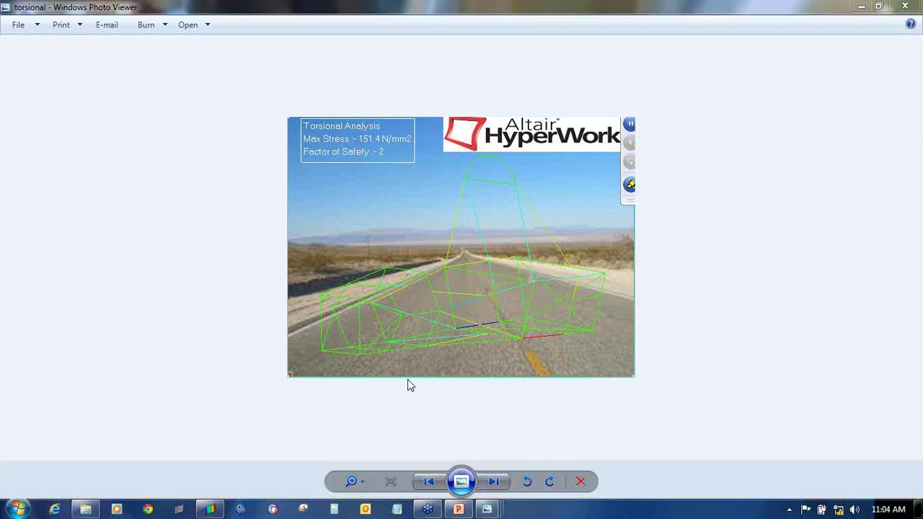
# Step: Return to HyperWorks, recapture the full road image region, and save it over torsional.jpg on the Desktop
pyautogui.click(209, 509)
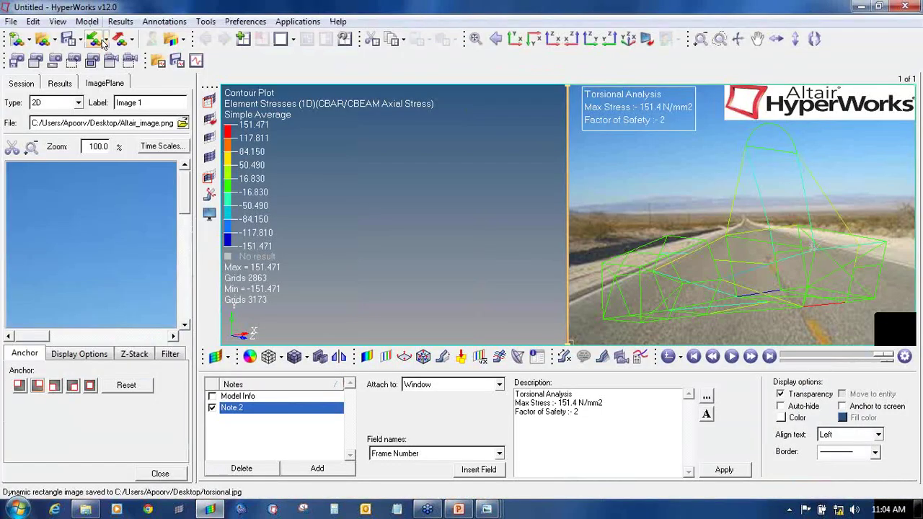
pyautogui.click(73, 60)
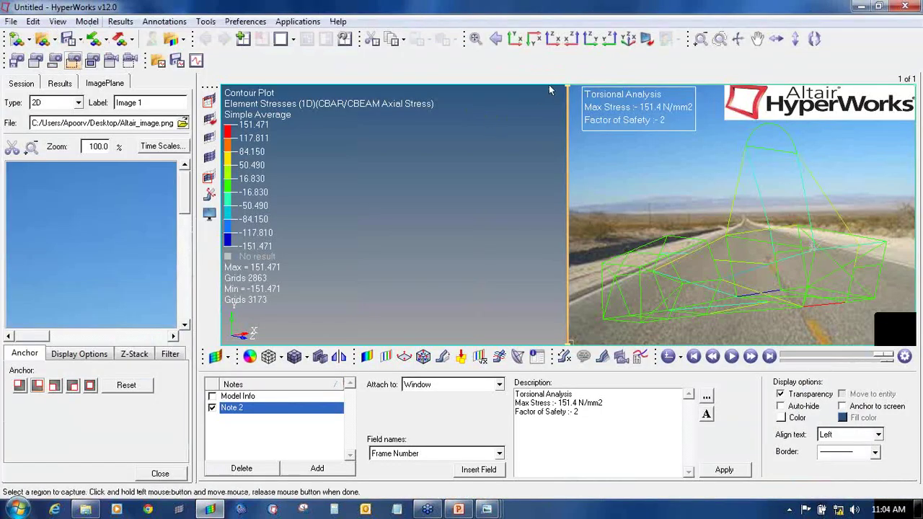
pyautogui.moveTo(567, 88); pyautogui.dragTo(918, 351)
pyautogui.click(227, 138)
pyautogui.click(357, 340)
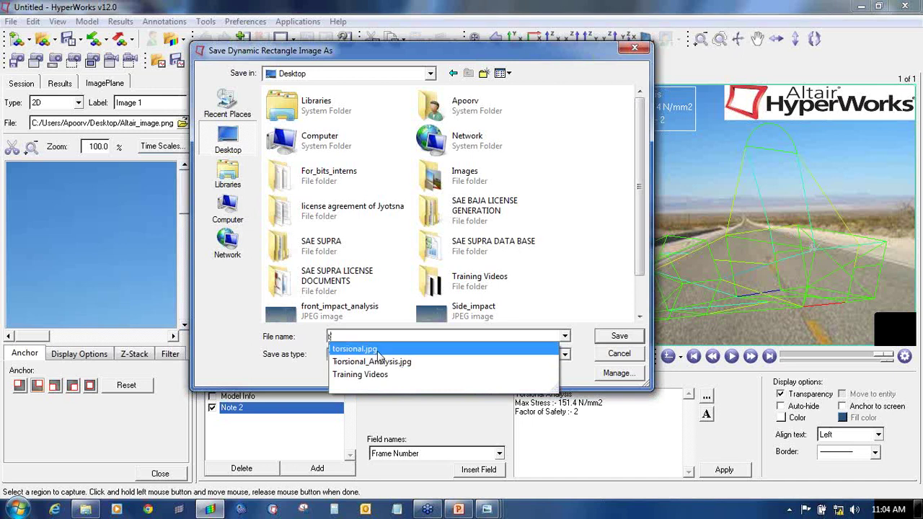
pyautogui.click(431, 351)
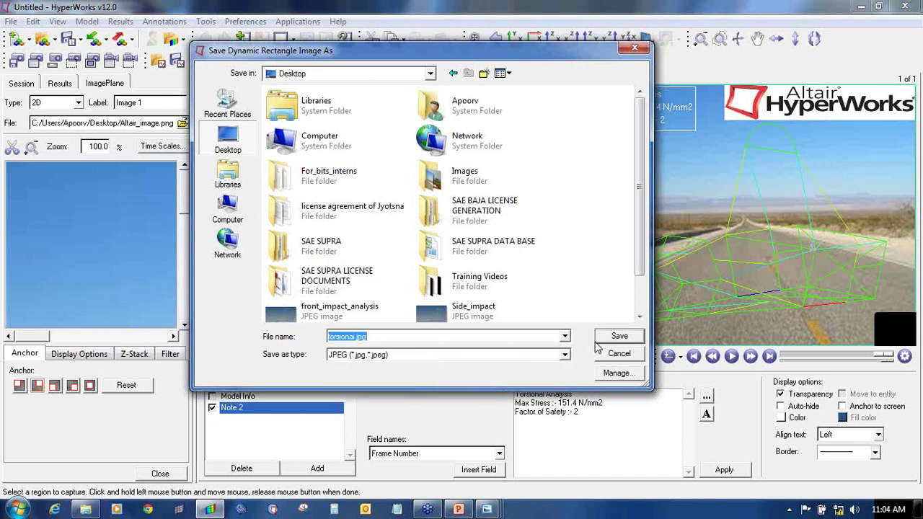
pyautogui.click(605, 340)
pyautogui.click(502, 259)
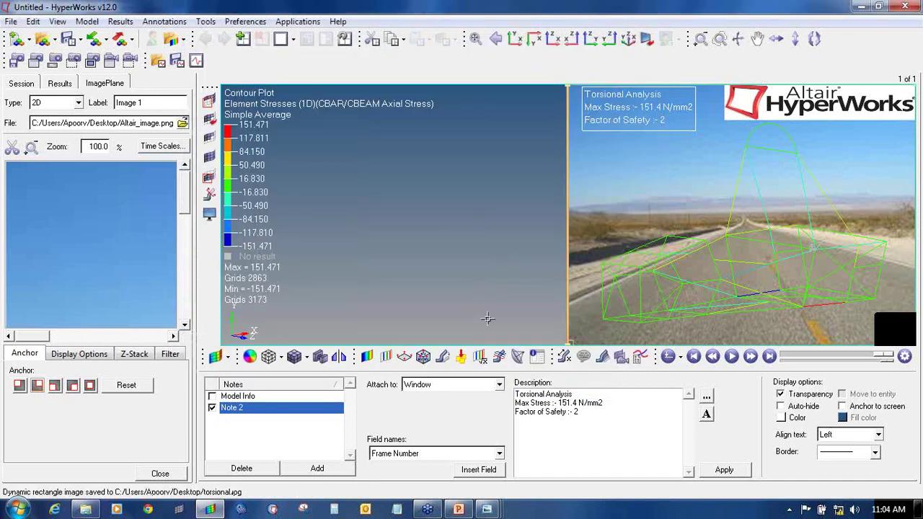
# Step: Check the new capture, switch to PowerPoint, and replace the road picture on slide 3 with the torsional image from the Desktop
pyautogui.click(858, 6)
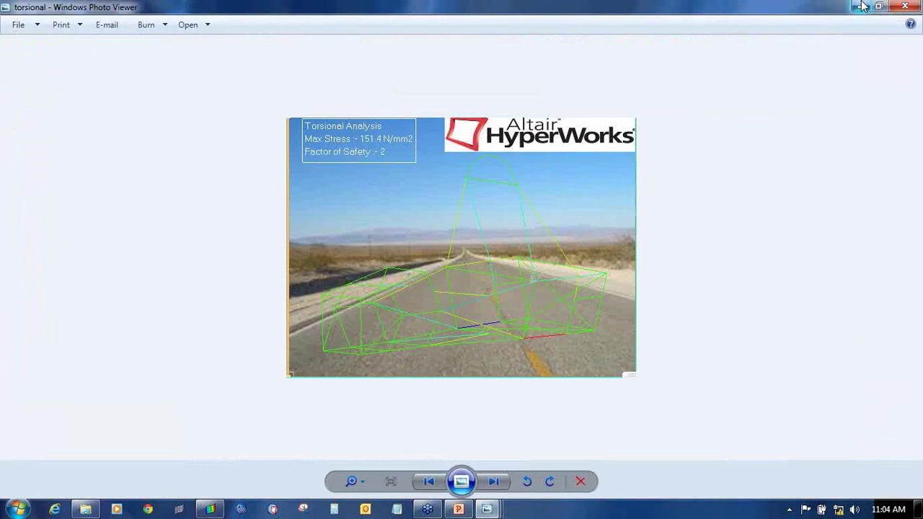
pyautogui.click(858, 7)
pyautogui.doubleClick(177, 21)
pyautogui.click(458, 508)
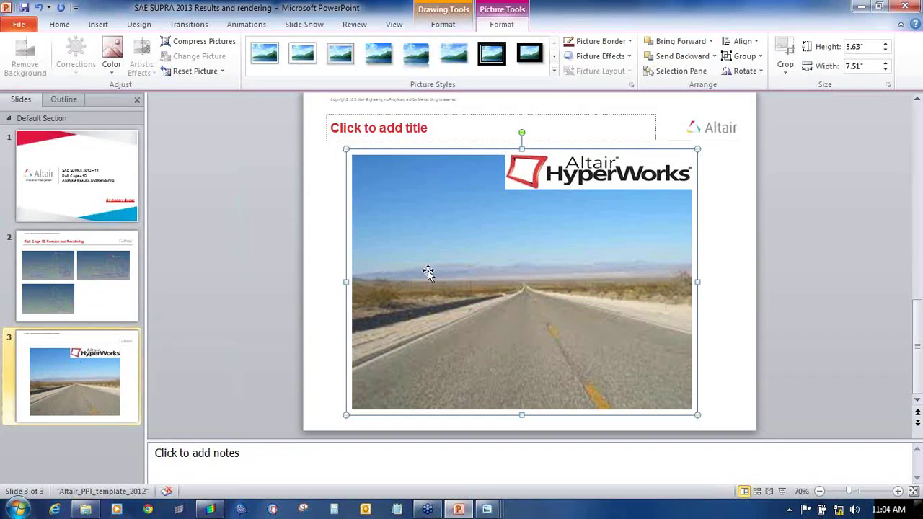
pyautogui.press('Delete')
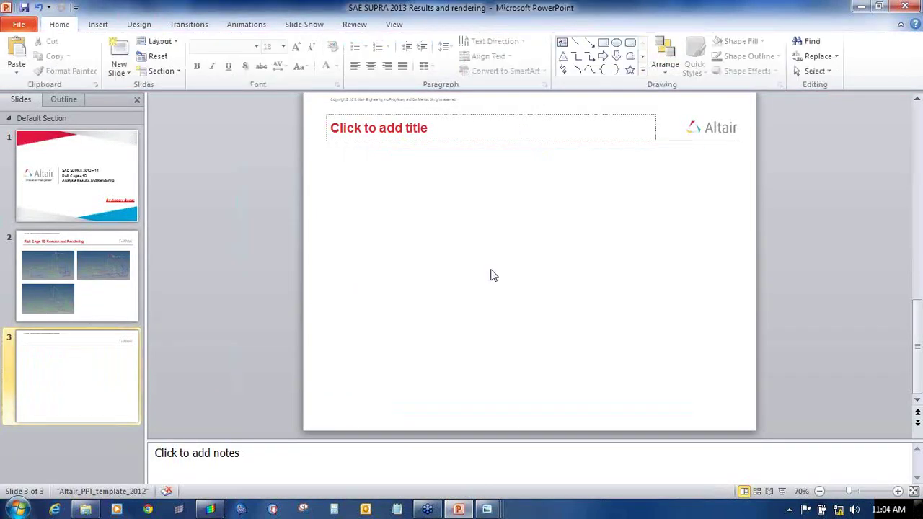
pyautogui.hotkey('ctrl', 'z')
# Step: Shrink the torsional picture on slide 3 to about 3.72 inches wide and place it directly below the title's left end
pyautogui.moveTo(690, 379); pyautogui.dragTo(562, 284)
pyautogui.moveTo(499, 216); pyautogui.dragTo(469, 243, button='right')
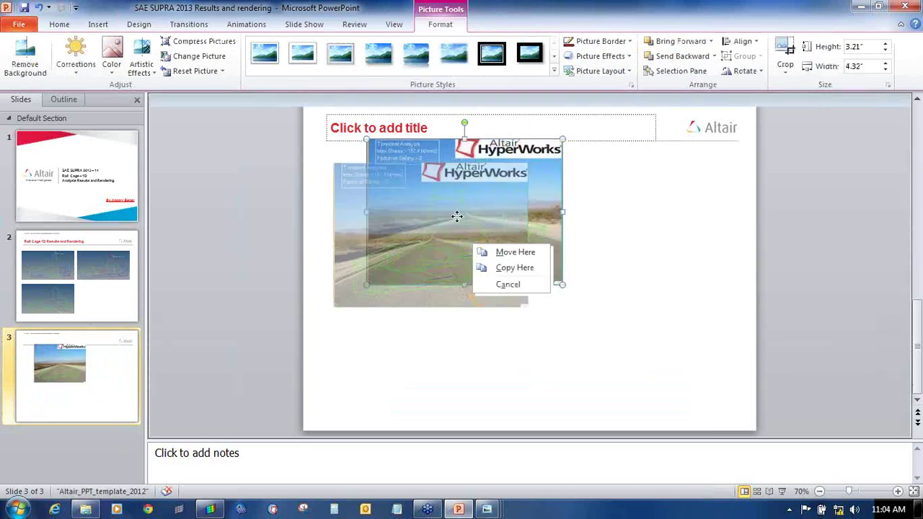
pyautogui.click(507, 284)
pyautogui.moveTo(462, 209); pyautogui.dragTo(421, 225)
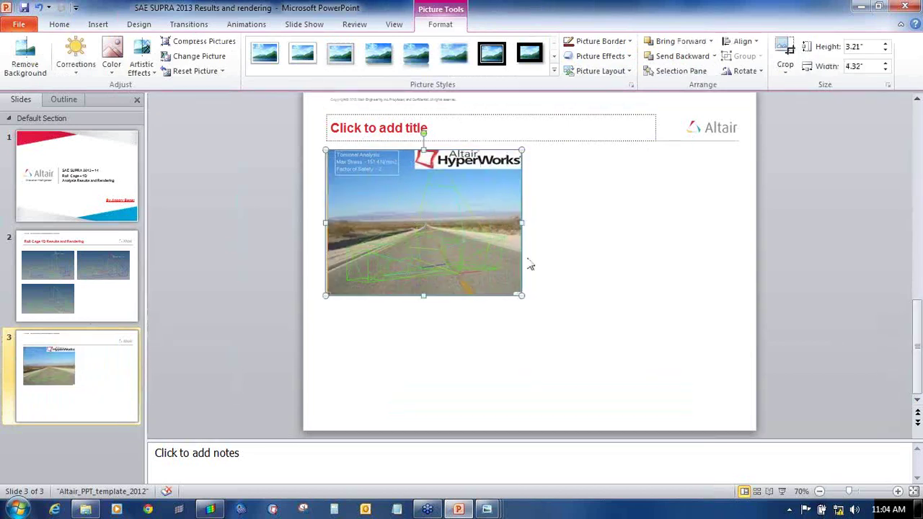
pyautogui.moveTo(521, 295); pyautogui.dragTo(494, 274)
pyautogui.moveTo(409, 274); pyautogui.dragTo(409, 256)
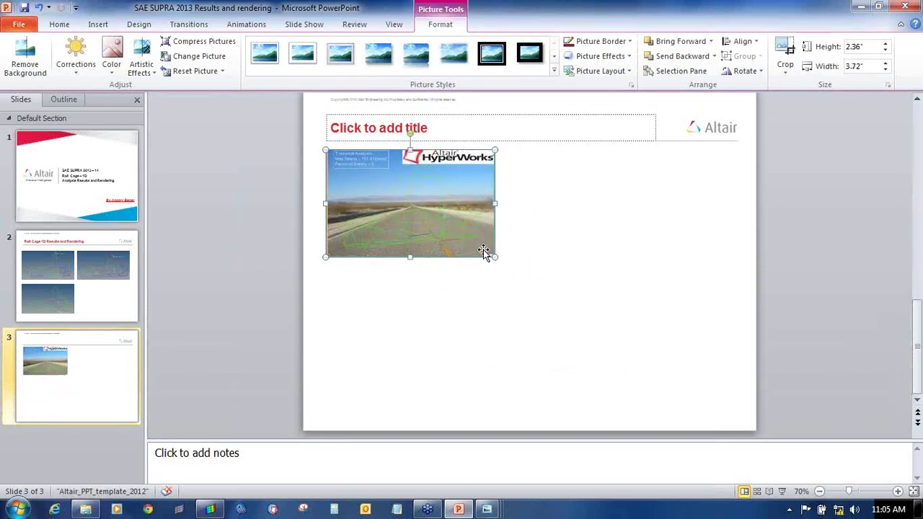
pyautogui.moveTo(410, 258); pyautogui.dragTo(412, 270)
pyautogui.click(575, 275)
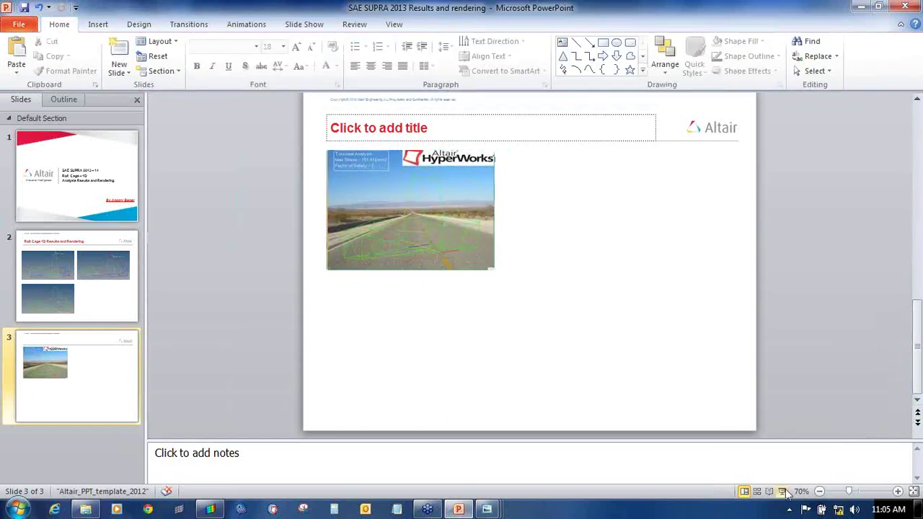
# Step: Copy the torsional contour picture in slide 2's lower row and paste it onto slide 3
pyautogui.click(83, 245)
pyautogui.click(414, 322)
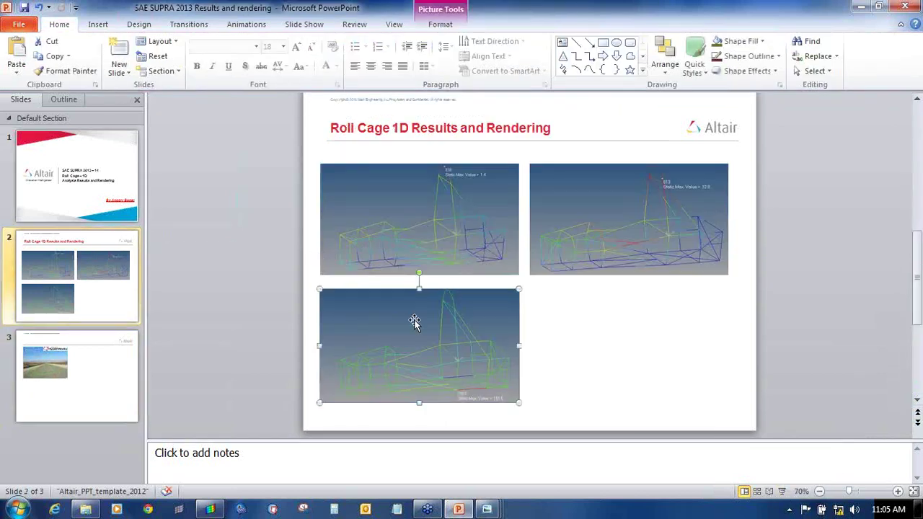
pyautogui.hotkey('ctrl', 'c')
pyautogui.click(122, 369)
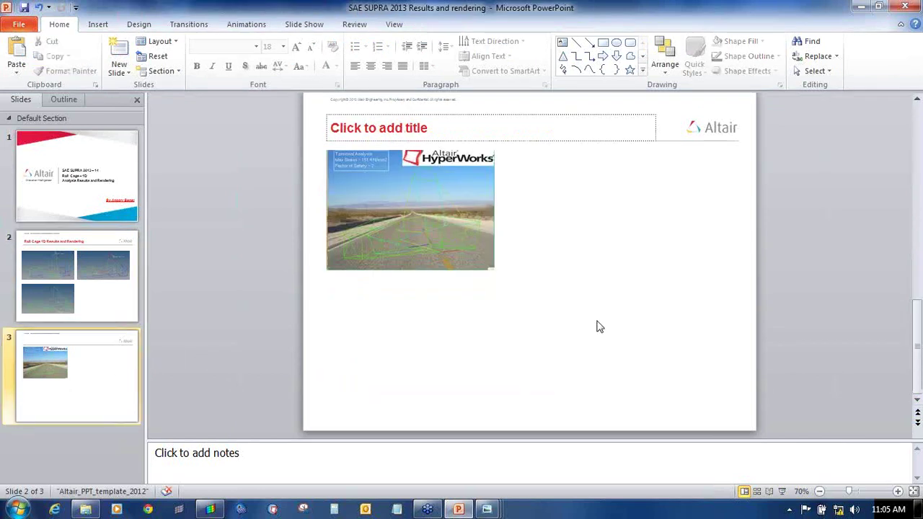
pyautogui.hotkey('ctrl', 'v')
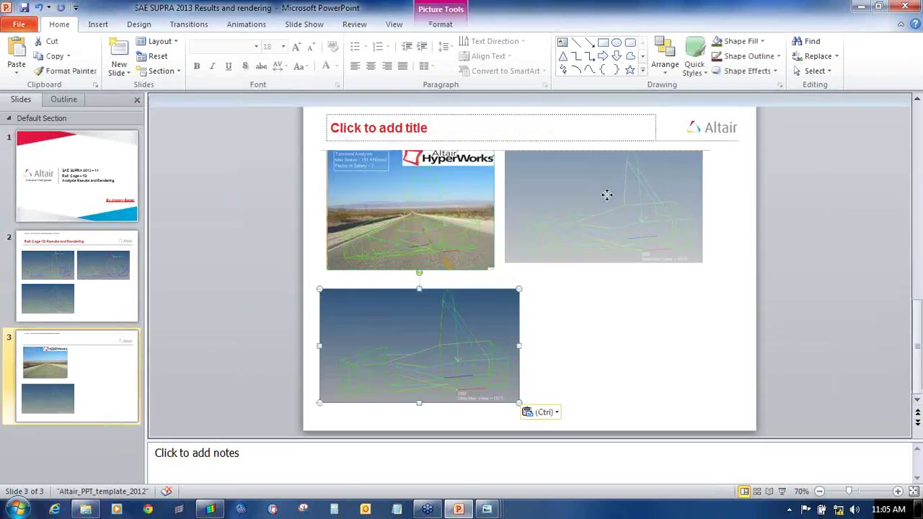